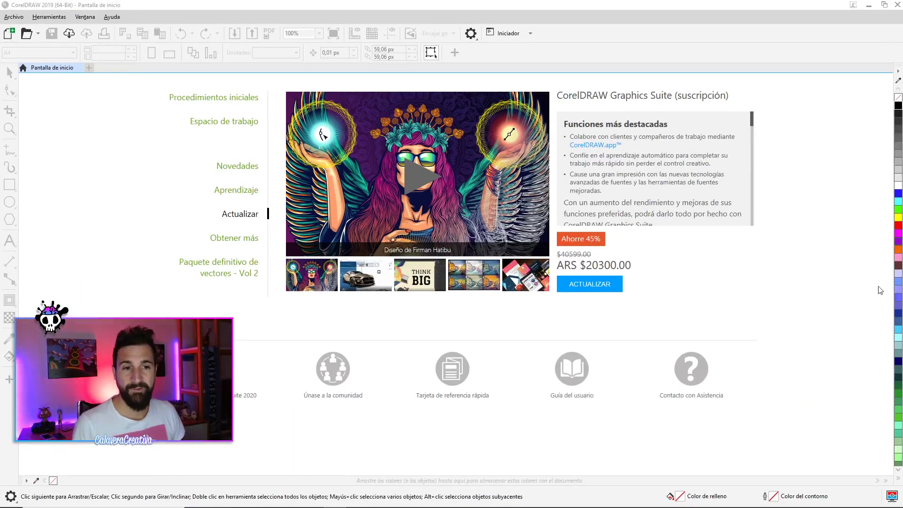
# Create the blank 16,256 × 9,144 cm RGB document Sin título-1
pyautogui.click(89, 68)
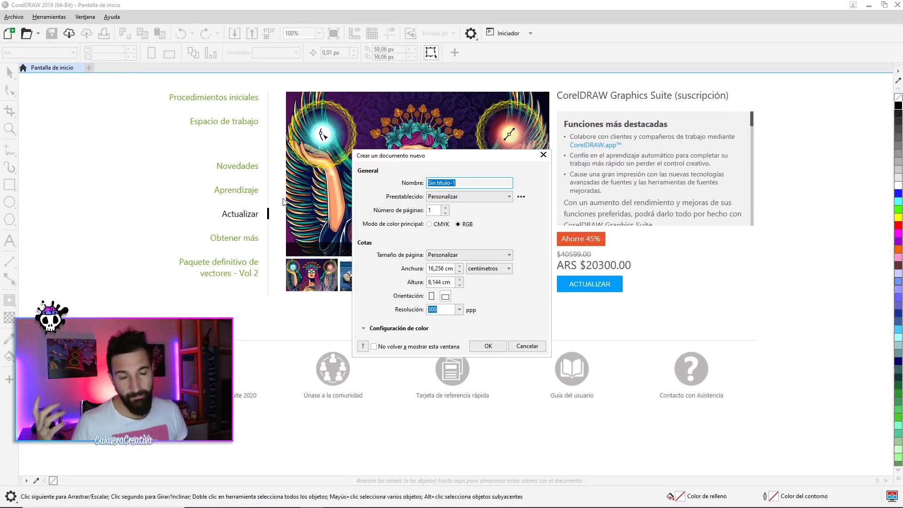
pyautogui.click(491, 347)
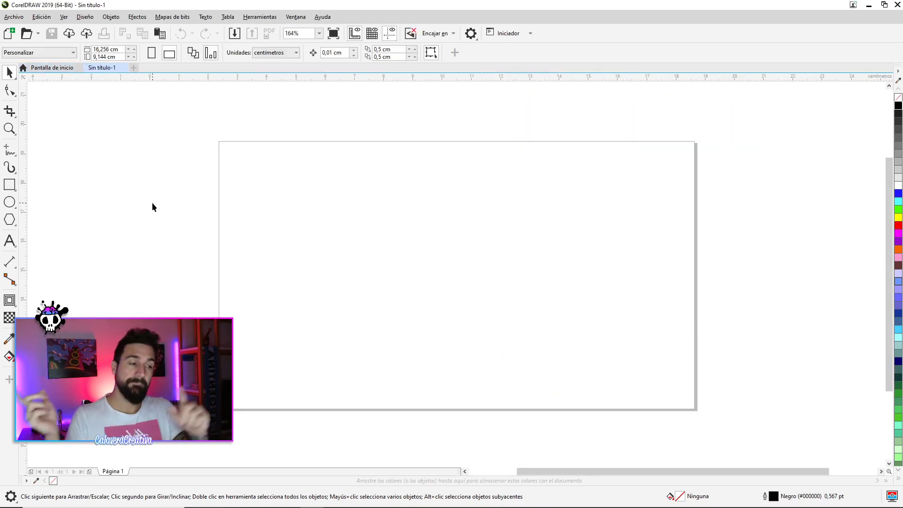
pyautogui.click(9, 241)
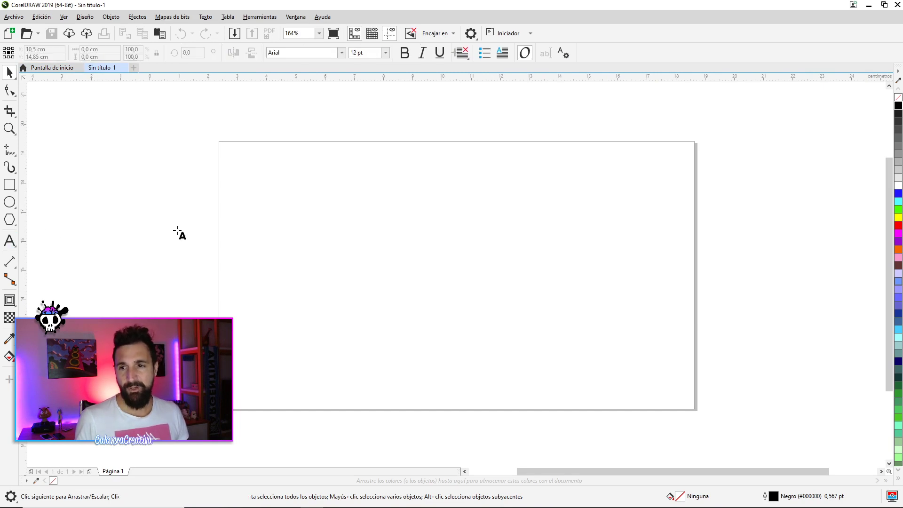
# Type 'Calavera' as 24 pt Arial artistic text and move it toward the page centre
pyautogui.click(361, 221)
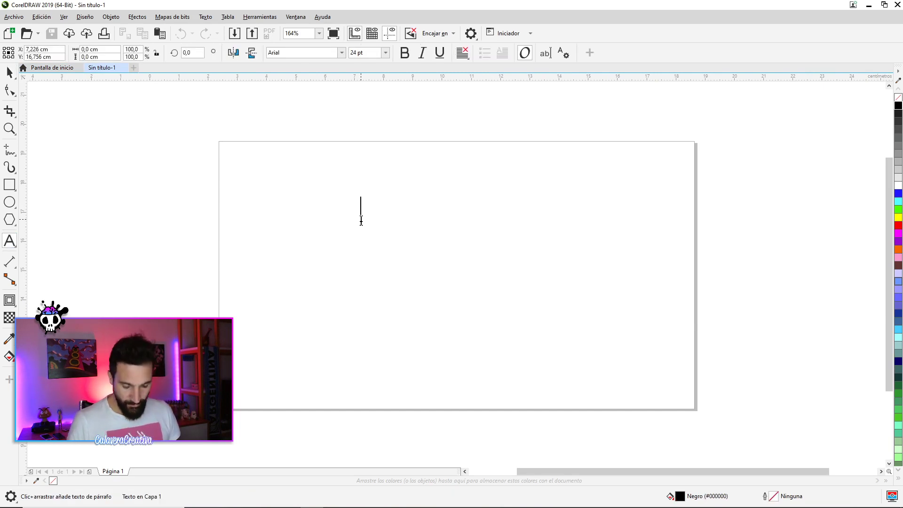
pyautogui.write('Cl')
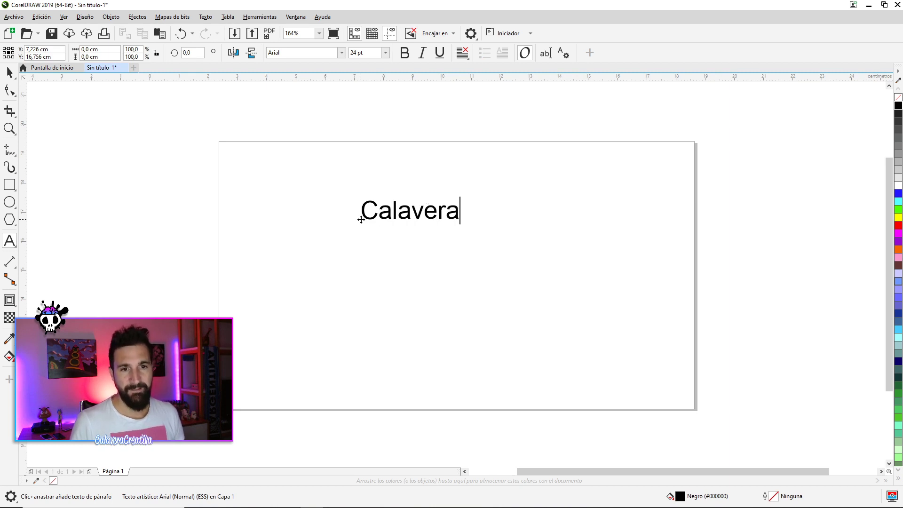
pyautogui.click(9, 72)
pyautogui.moveTo(437, 213); pyautogui.dragTo(527, 209)
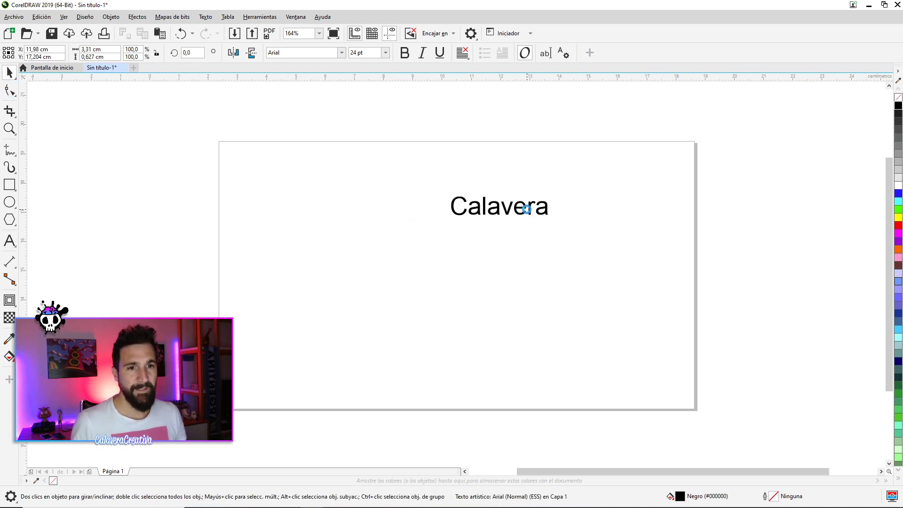
pyautogui.scroll(3, 484, 198)
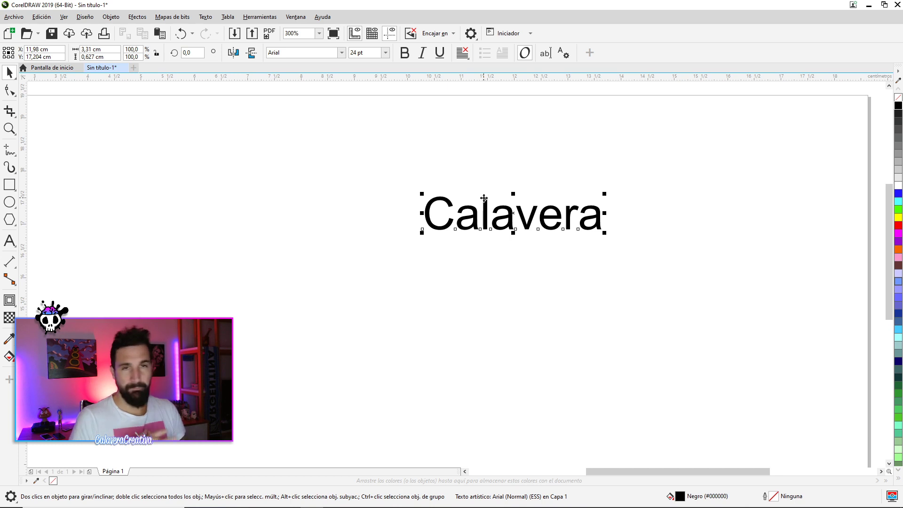
pyautogui.click(341, 53)
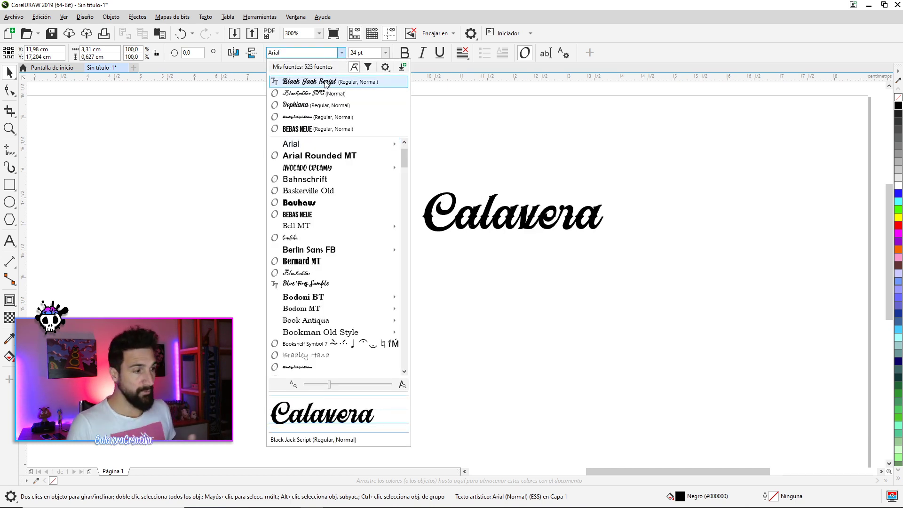
# Set the Calavera text in Black Jack Script and centre the enlarged word in view
pyautogui.click(325, 83)
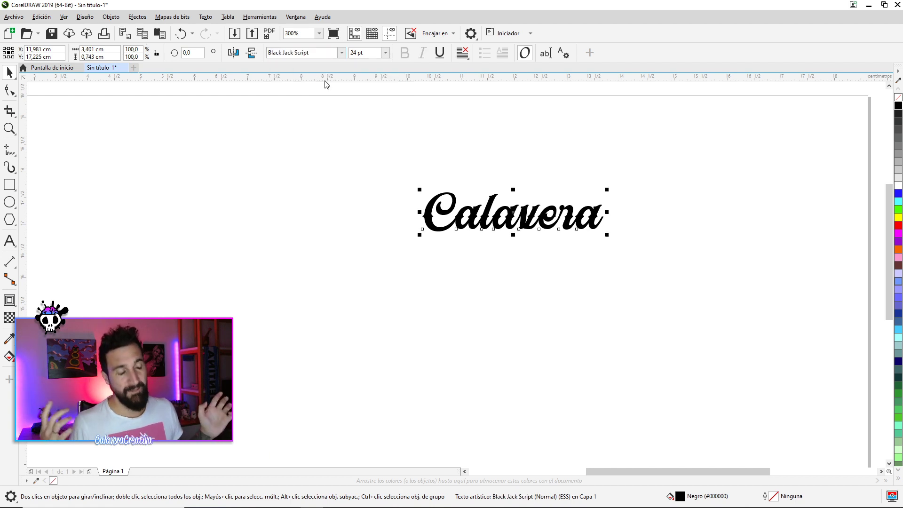
pyautogui.scroll(2, 460, 219)
pyautogui.scroll(-1, 752, 263)
pyautogui.moveTo(765, 270); pyautogui.dragTo(569, 258)
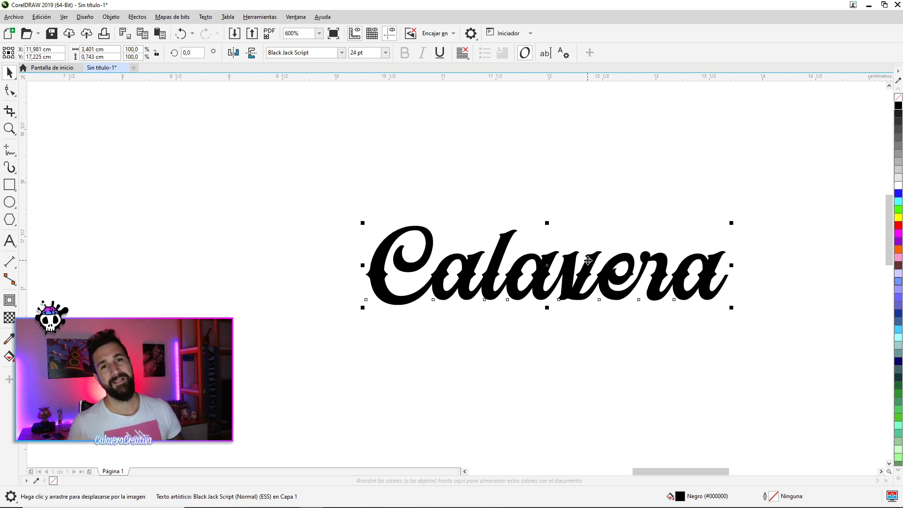
pyautogui.scroll(-1, 587, 260)
pyautogui.scroll(1, 587, 260)
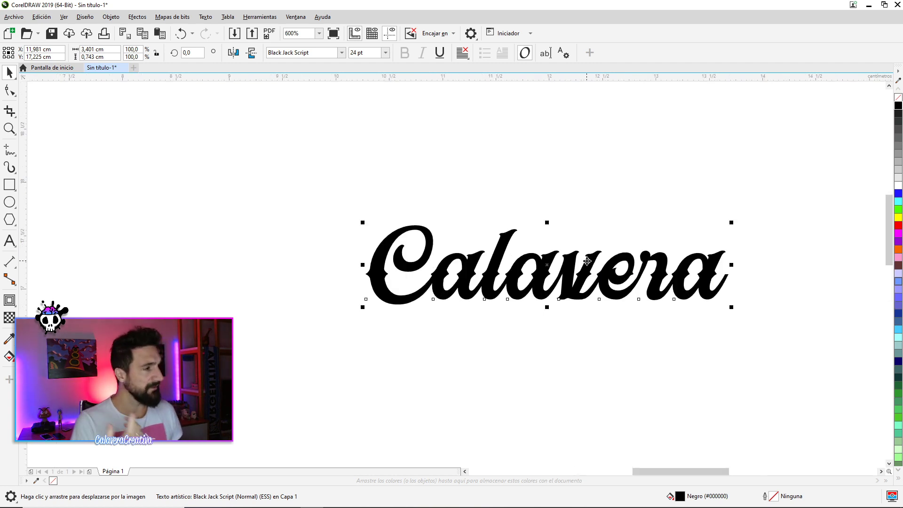
pyautogui.scroll(-1, 507, 257)
# Rotate Calavera about 9.025° so its right side rises, then reposition it
pyautogui.click(561, 257)
pyautogui.moveTo(572, 254); pyautogui.dragTo(565, 226)
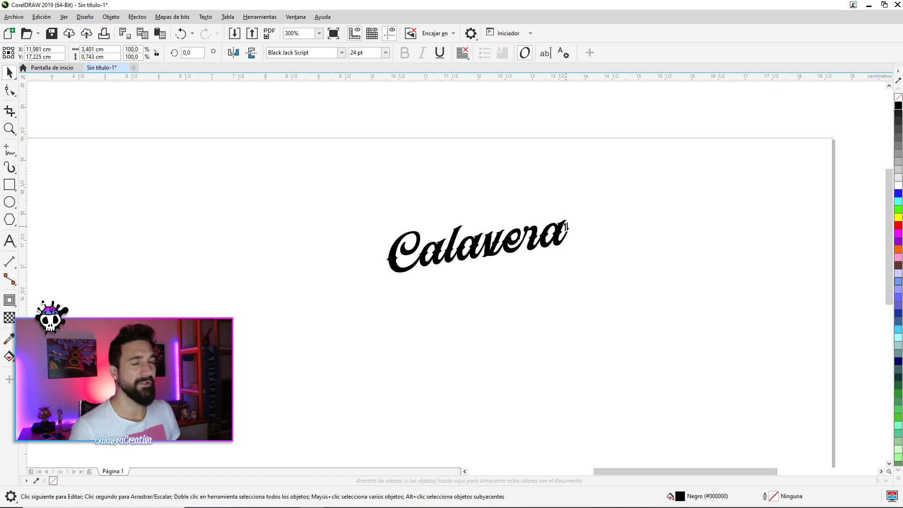
pyautogui.scroll(-1, 512, 245)
pyautogui.moveTo(545, 219); pyautogui.dragTo(526, 262)
pyautogui.scroll(1, 526, 262)
pyautogui.scroll(1, 526, 262)
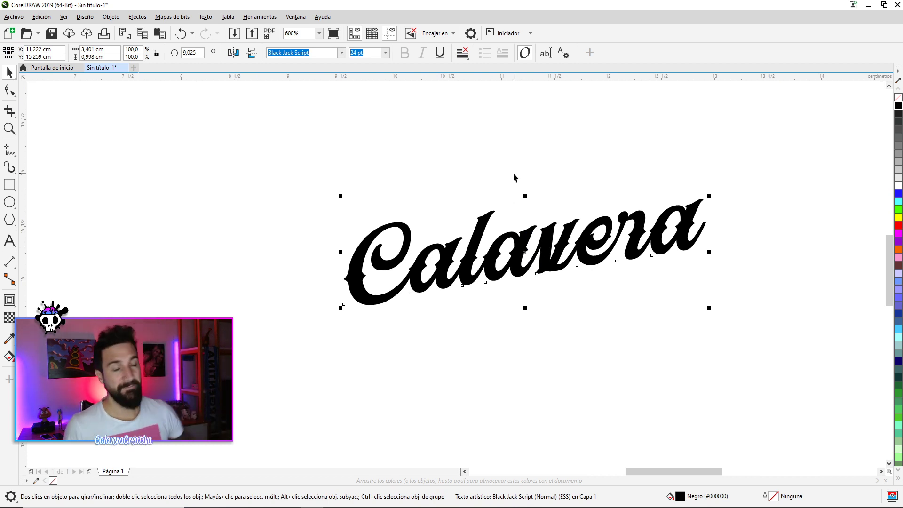
pyautogui.hotkey('ctrl', 'q')
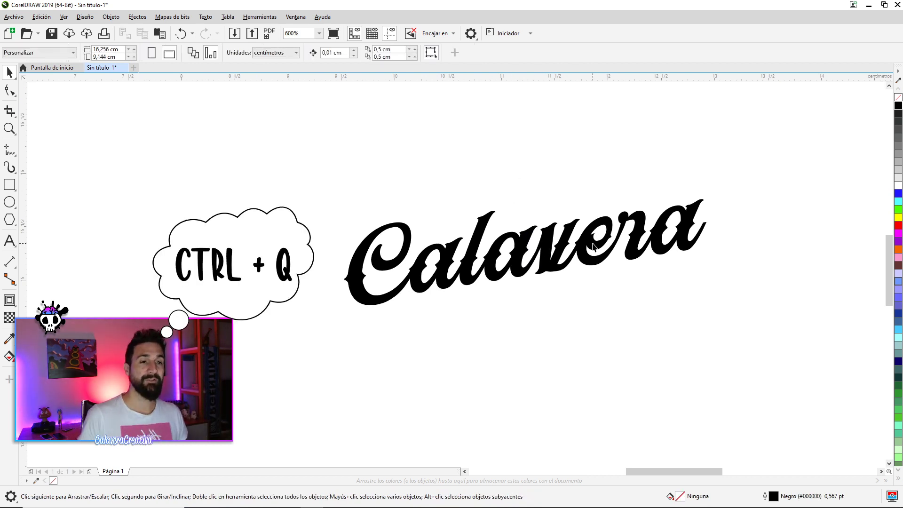
# Ungroup the converted Calavera curves, trying out and undoing moves of the pieces
pyautogui.moveTo(591, 240); pyautogui.dragTo(568, 233)
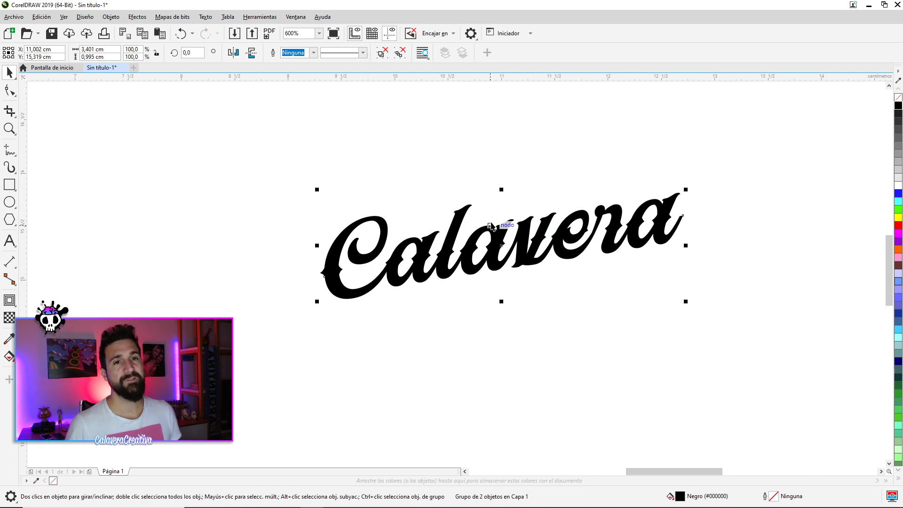
pyautogui.click(399, 56)
pyautogui.click(593, 144)
pyautogui.click(645, 236)
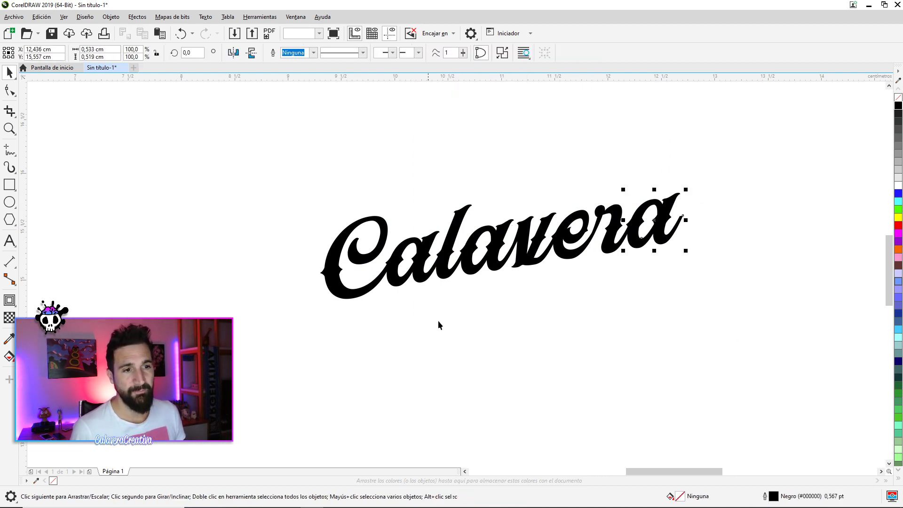
pyautogui.moveTo(645, 237); pyautogui.dragTo(704, 227)
pyautogui.moveTo(573, 213); pyautogui.dragTo(511, 214)
pyautogui.hotkey('ctrl', 'z')
pyautogui.hotkey('ctrl', 'z')
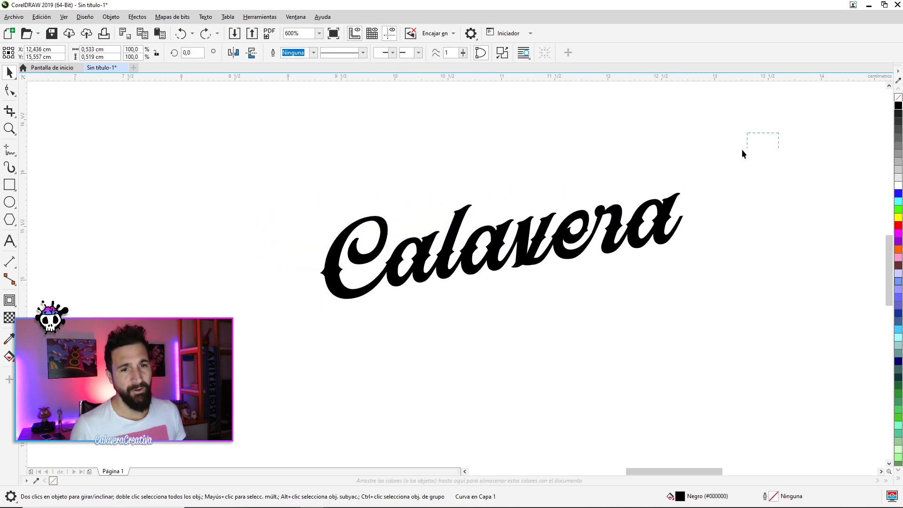
# Weld both lettering pieces into one curve and move it back into place
pyautogui.moveTo(231, 383); pyautogui.dragTo(234, 339)
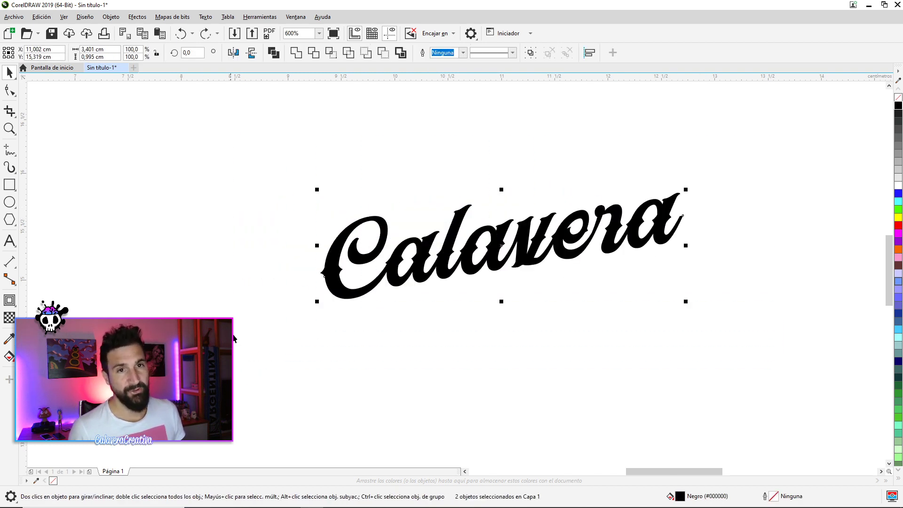
pyautogui.click(297, 53)
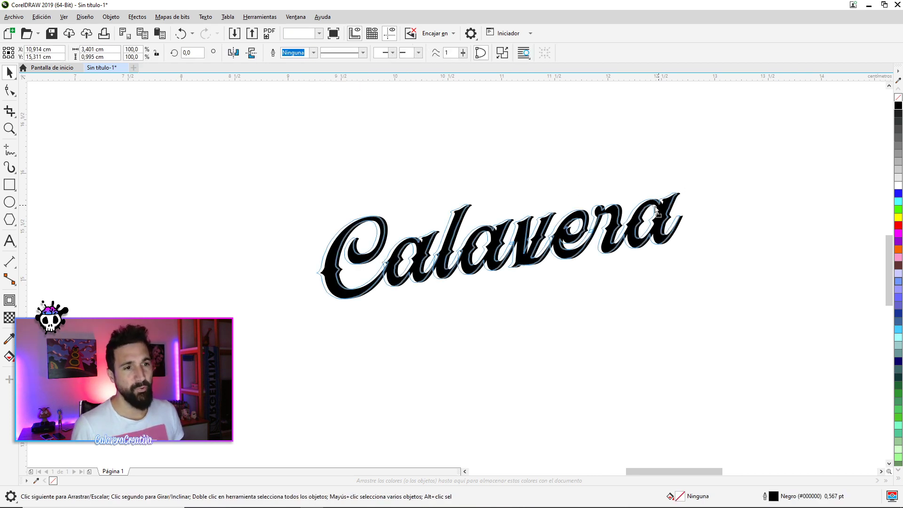
pyautogui.hotkey('ctrl', 'z')
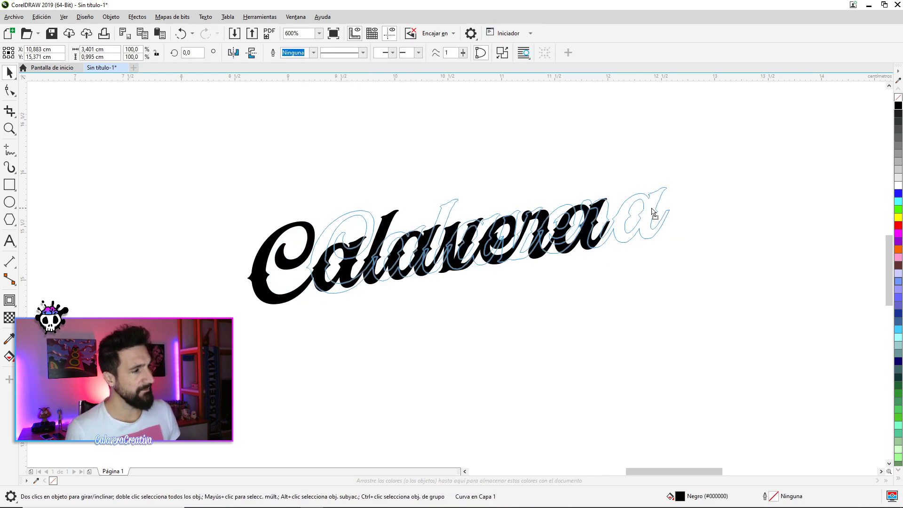
pyautogui.moveTo(601, 229); pyautogui.dragTo(663, 219)
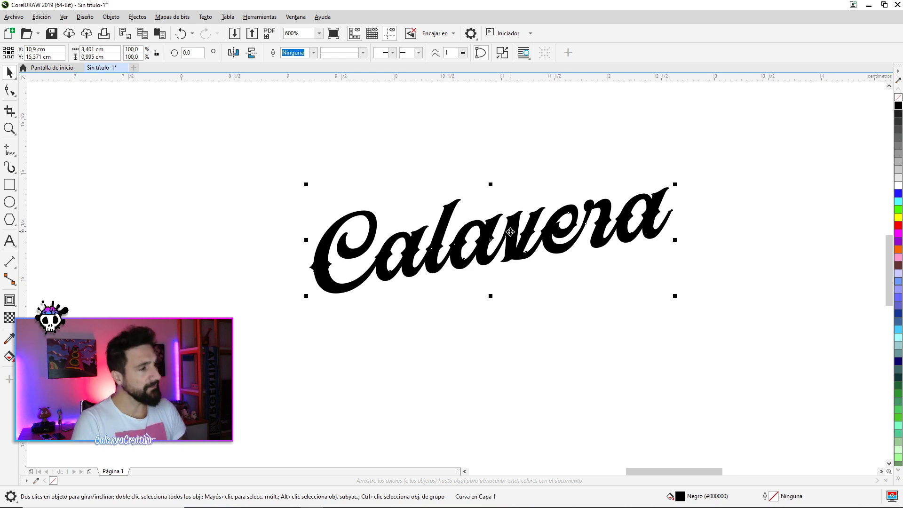
# Apply an outside contour to Calavera with 1 step and 0.254 cm offset
pyautogui.click(8, 302)
pyautogui.click(13, 306)
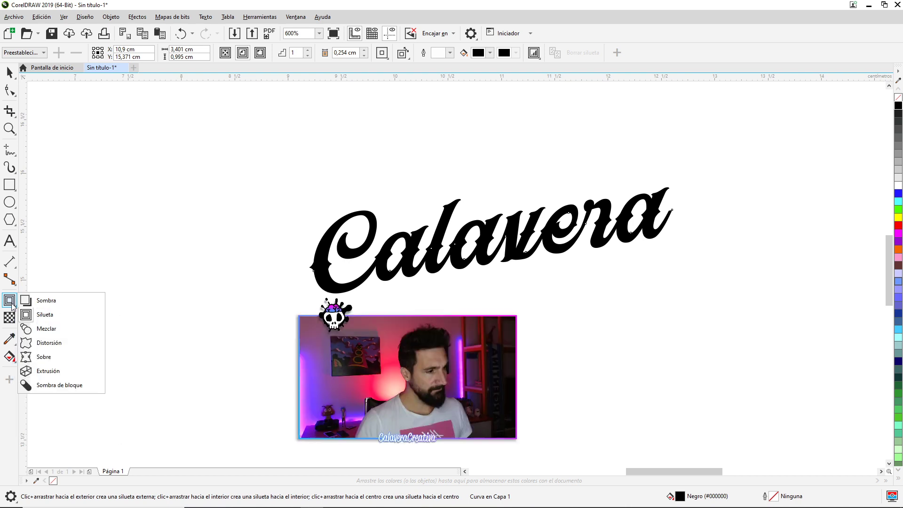
pyautogui.click(11, 305)
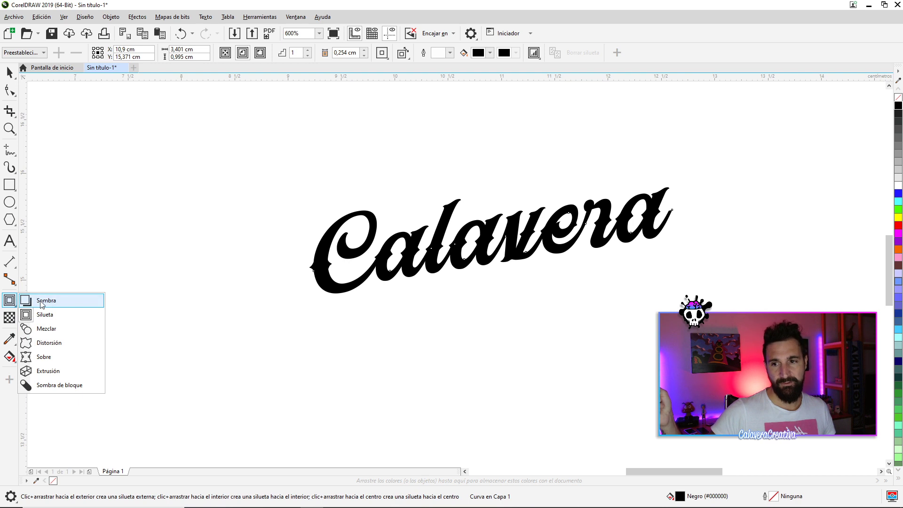
pyautogui.click(18, 301)
pyautogui.click(10, 304)
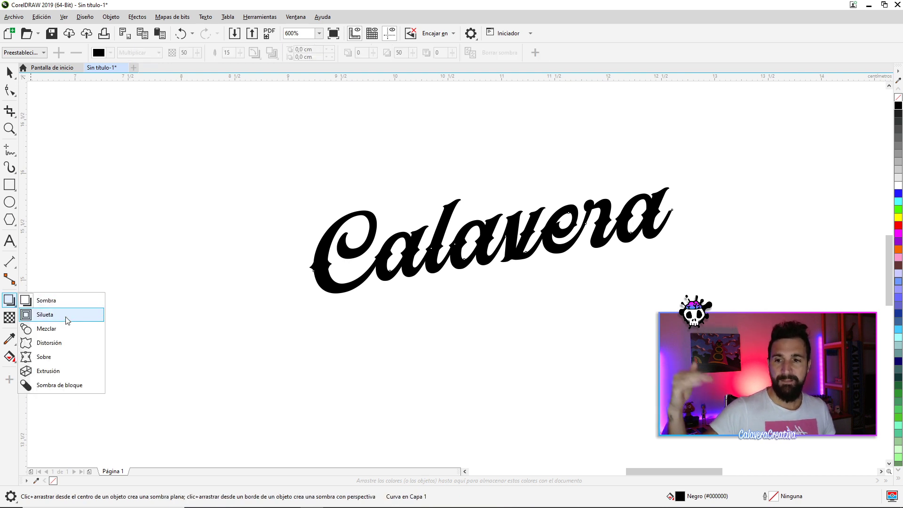
pyautogui.click(65, 320)
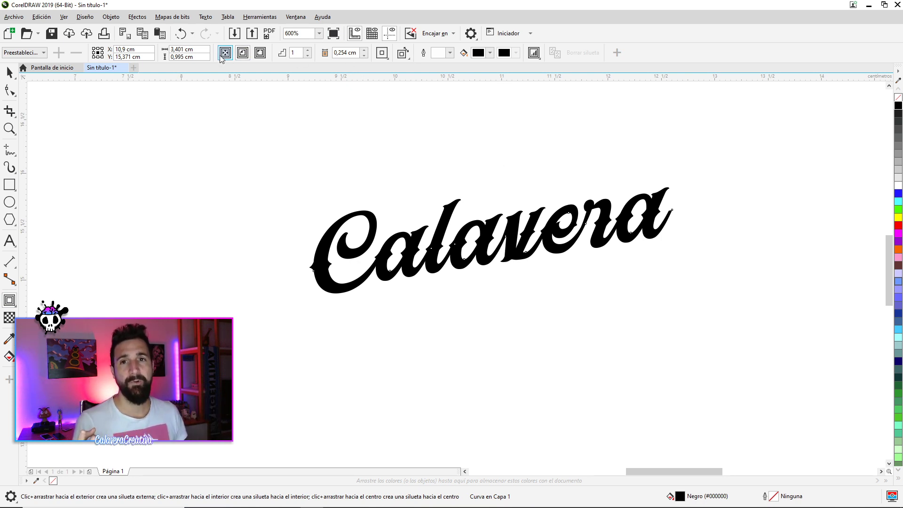
pyautogui.click(240, 58)
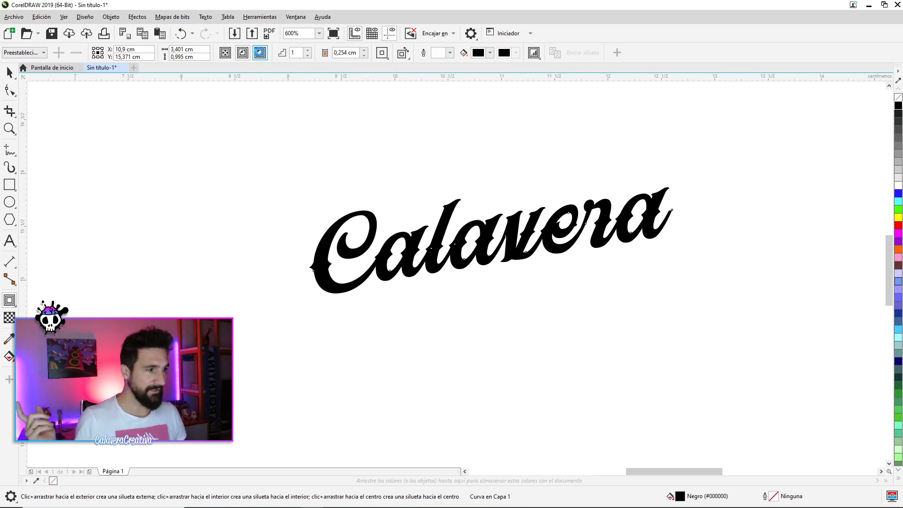
pyautogui.click(260, 52)
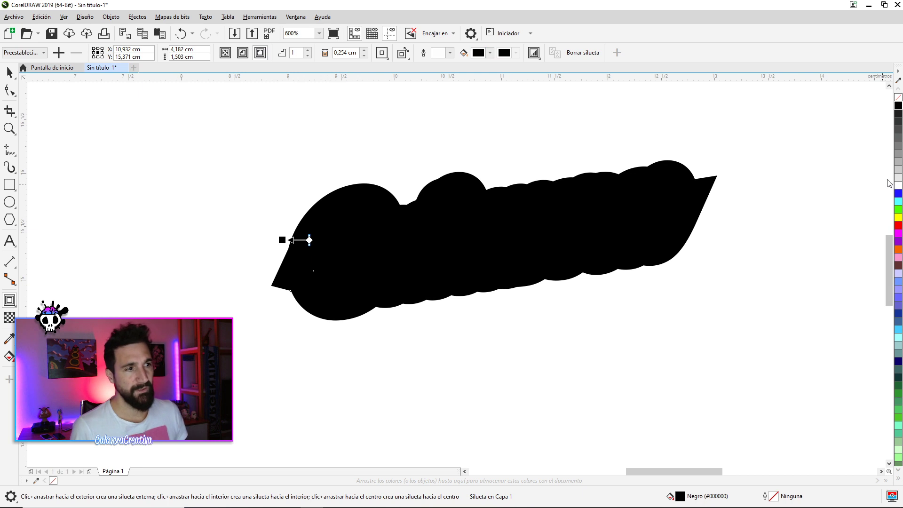
# Fill the lettering grey and thin the black contour offset to 0,054 cm
pyautogui.click(898, 162)
pyautogui.write('0,154')
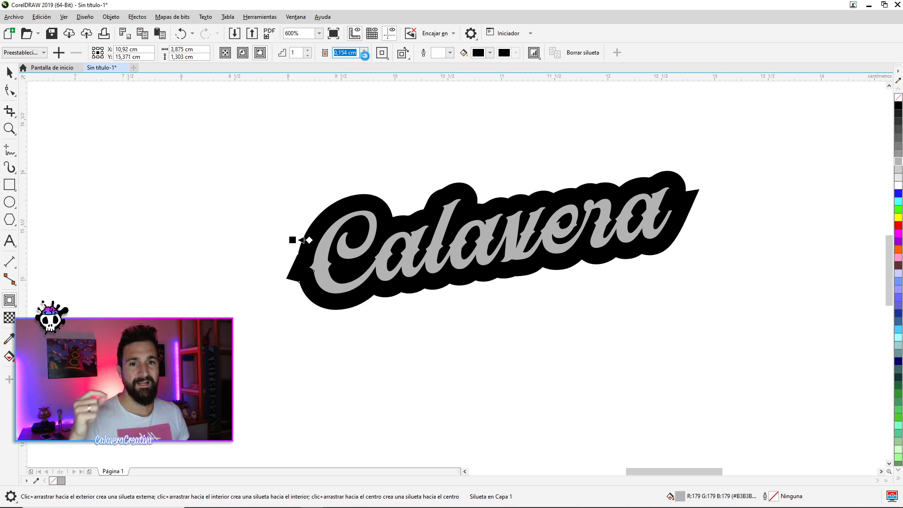
pyautogui.click(365, 56)
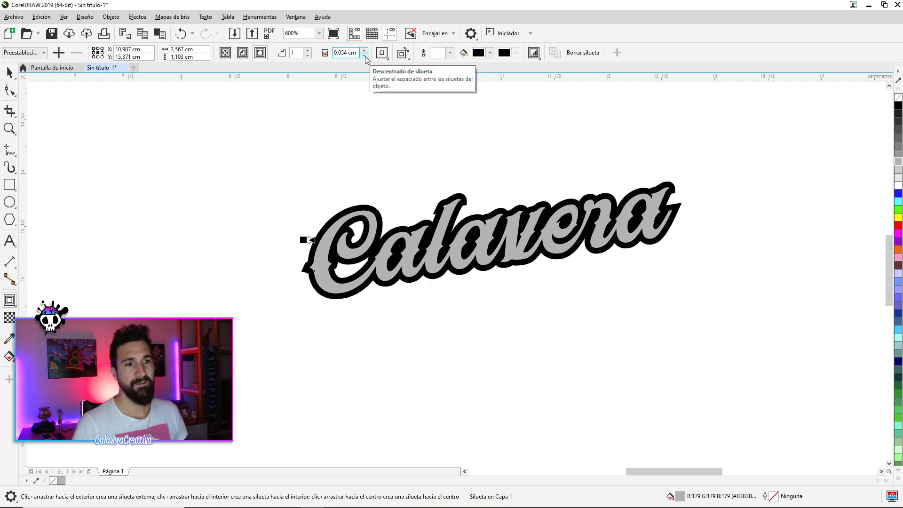
pyautogui.scroll(2, 435, 236)
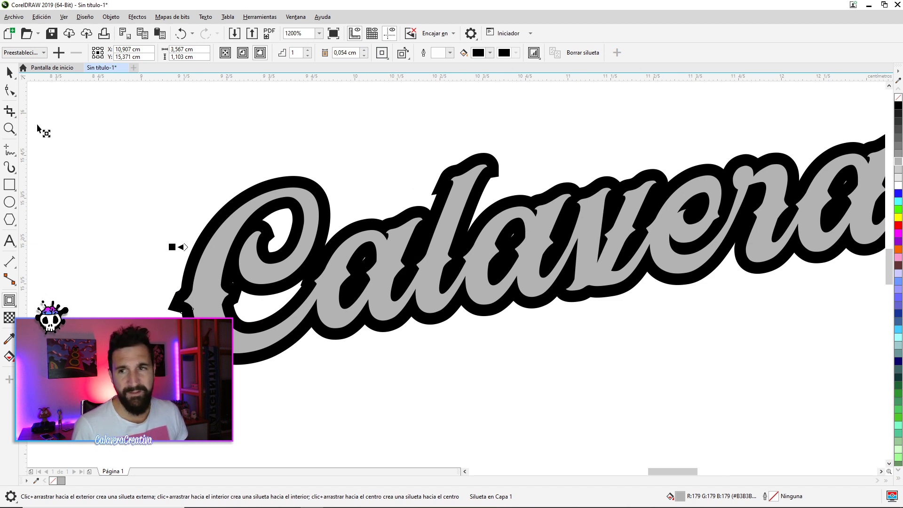
# Select the black contour around Calavera and delete it
pyautogui.click(10, 73)
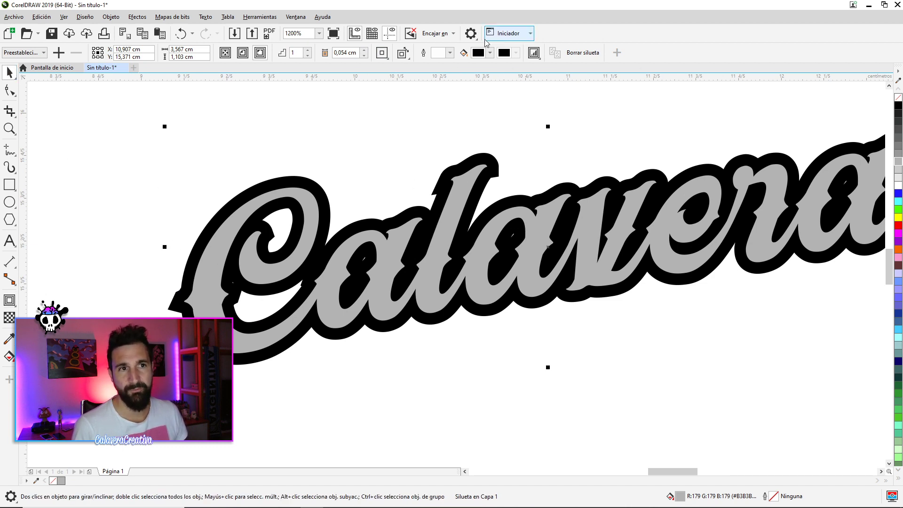
pyautogui.click(489, 97)
pyautogui.click(484, 157)
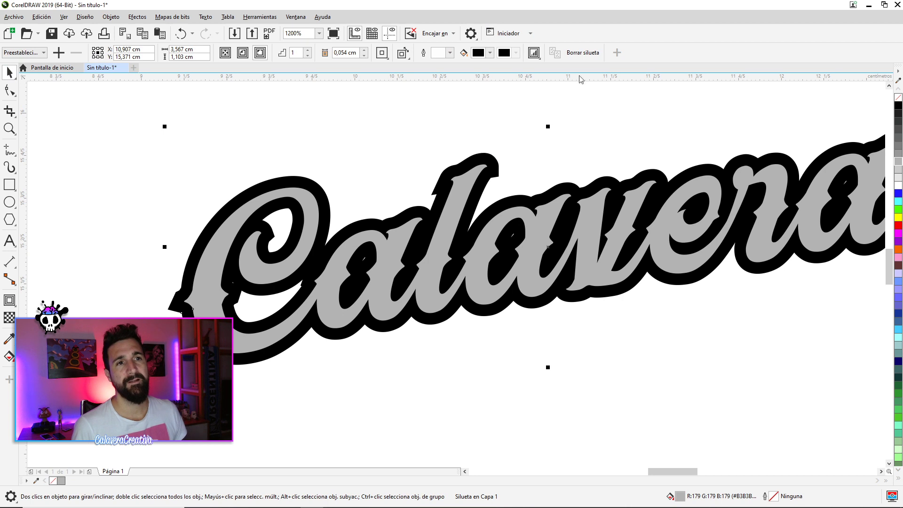
pyautogui.press('Delete')
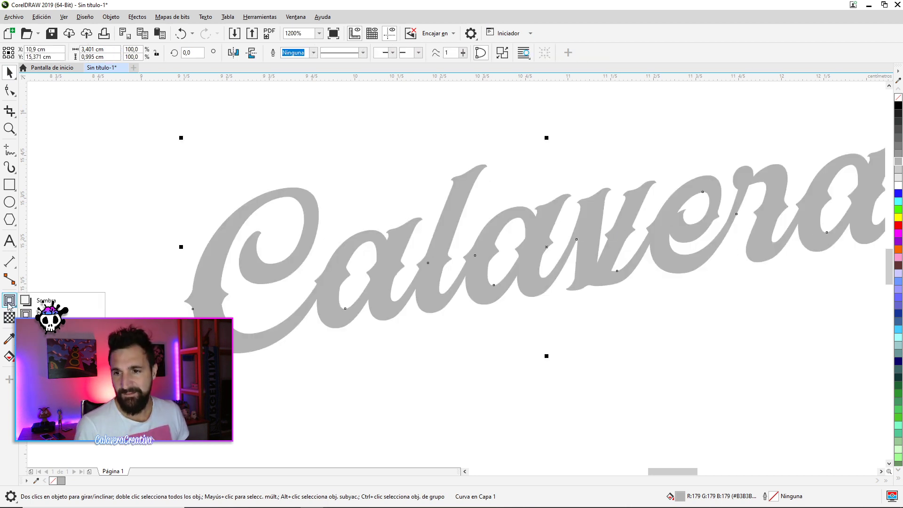
# Drag a new outside contour around Calavera and pull it in to 0,023 cm
pyautogui.click(26, 313)
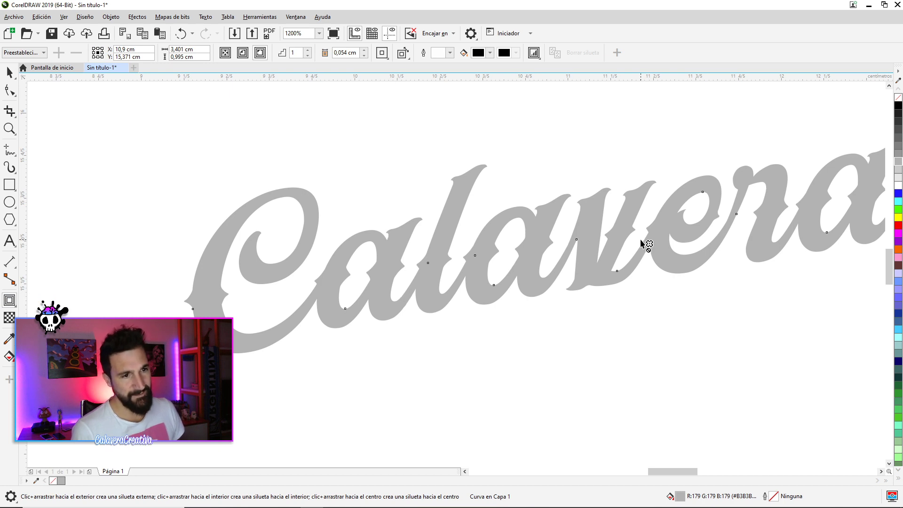
pyautogui.moveTo(551, 139)
pyautogui.mouseDown()
pyautogui.moveTo(547, 149)
pyautogui.moveTo(548, 133)
pyautogui.mouseUp()
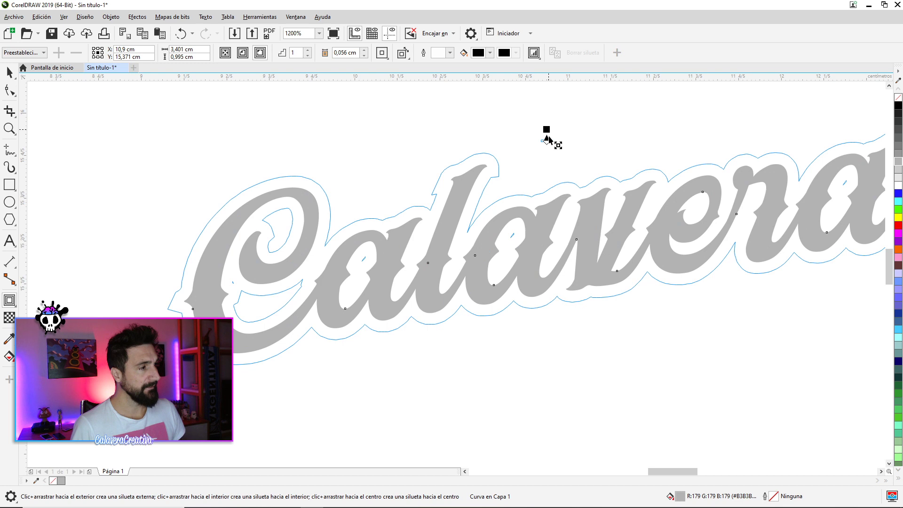
pyautogui.moveTo(548, 138); pyautogui.dragTo(548, 136)
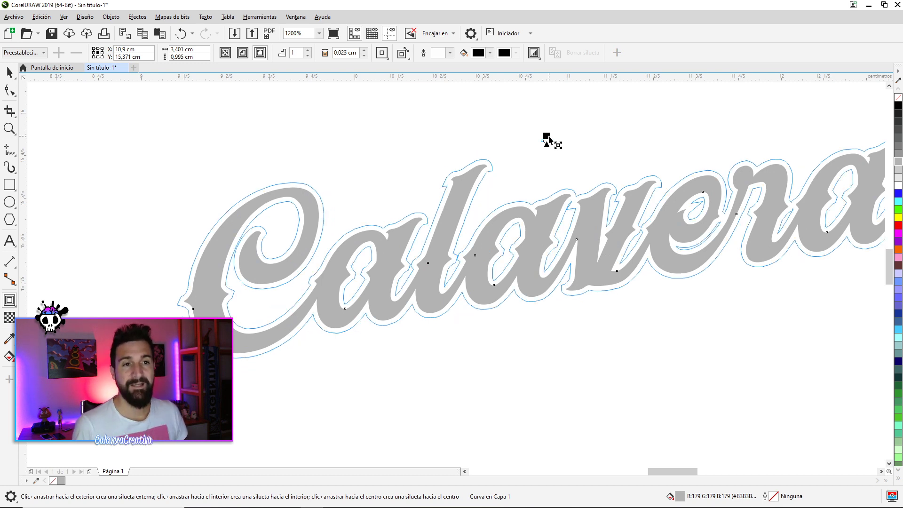
pyautogui.moveTo(547, 136); pyautogui.dragTo(547, 136)
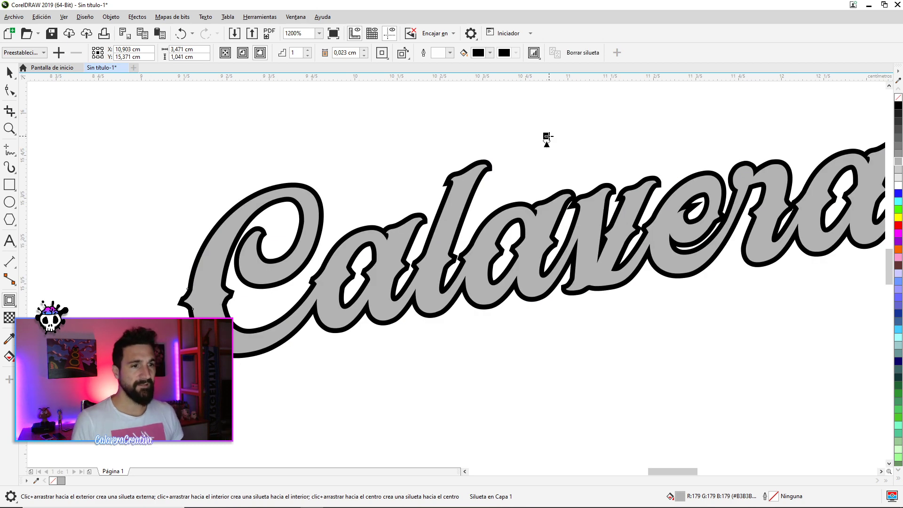
pyautogui.scroll(-2, 514, 188)
pyautogui.scroll(2, 545, 190)
# Select the contoured Calavera lettering and then its black contour
pyautogui.click(13, 74)
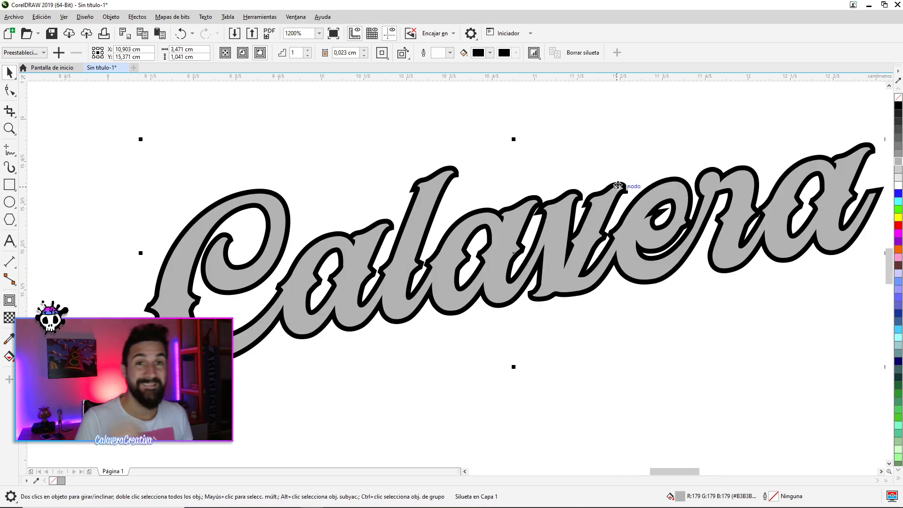
pyautogui.click(663, 279)
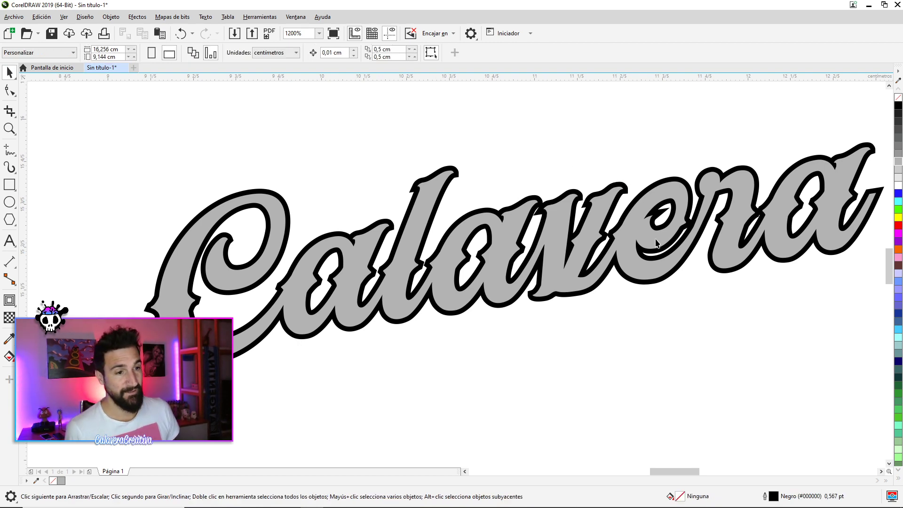
pyautogui.moveTo(593, 245); pyautogui.dragTo(480, 269)
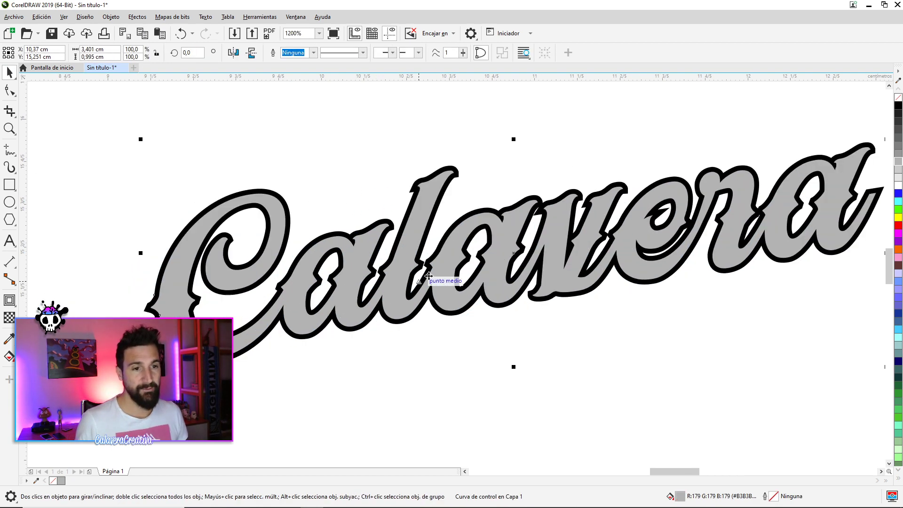
pyautogui.click(578, 195)
pyautogui.scroll(2, 577, 195)
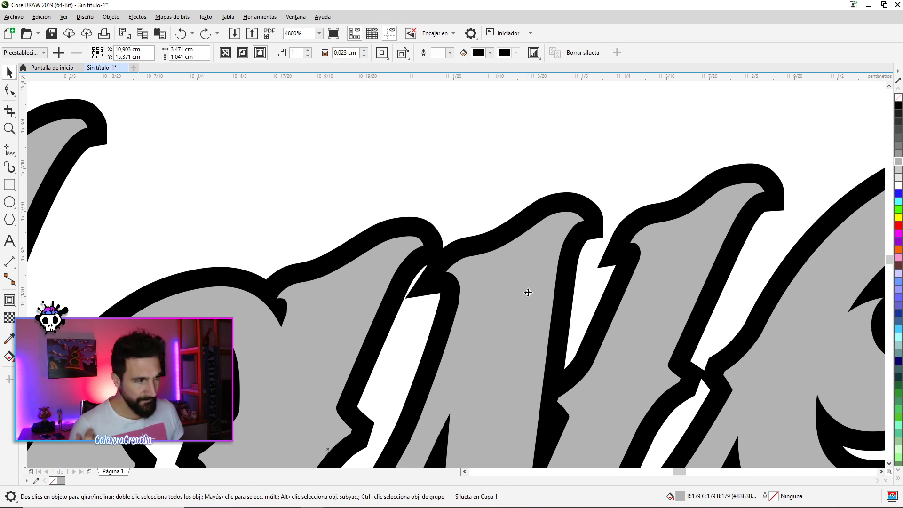
# Split the black contour from Calavera with Separar Silueta and reselect the grey curve
pyautogui.rightClick(561, 199)
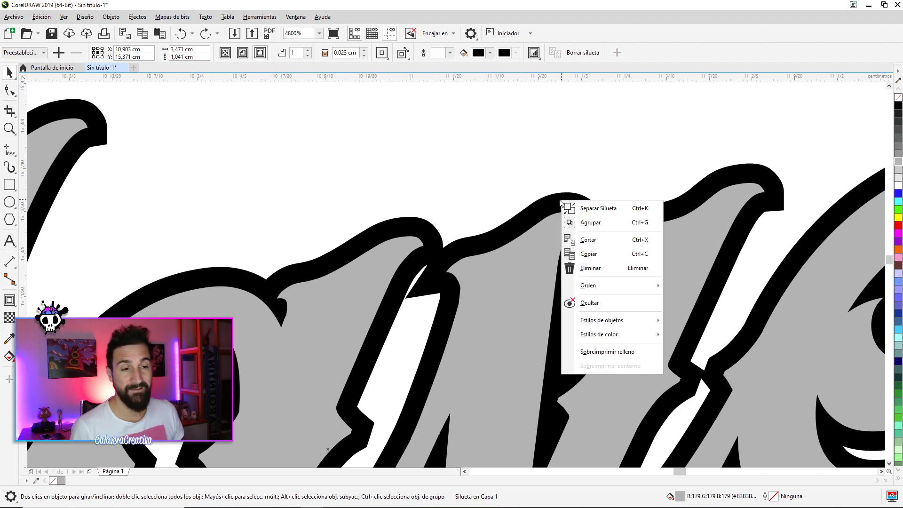
pyautogui.click(590, 208)
pyautogui.scroll(-1, 593, 207)
pyautogui.scroll(-2, 601, 181)
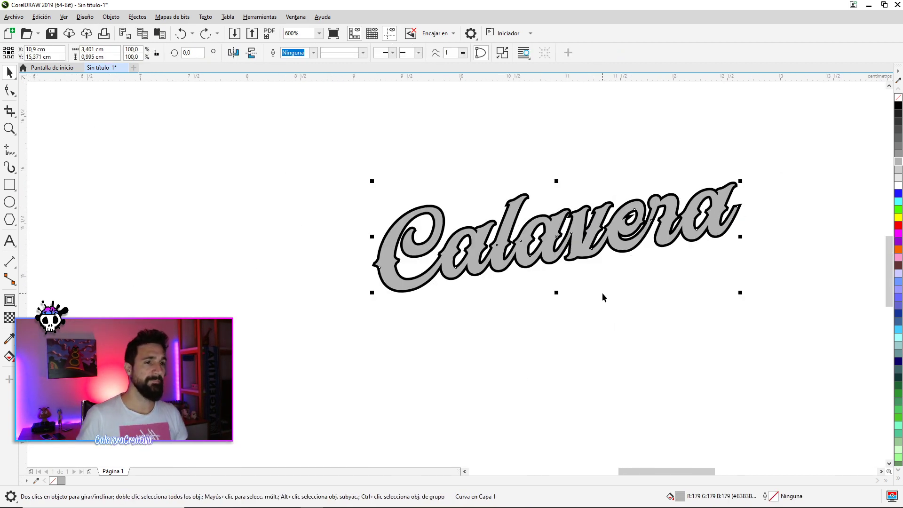
pyautogui.click(543, 190)
pyautogui.click(517, 207)
pyautogui.scroll(1, 514, 205)
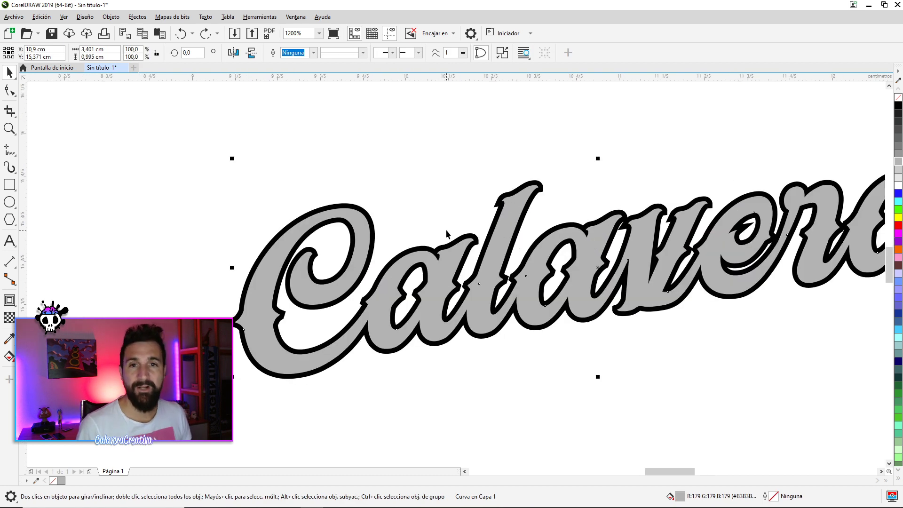
pyautogui.click(9, 300)
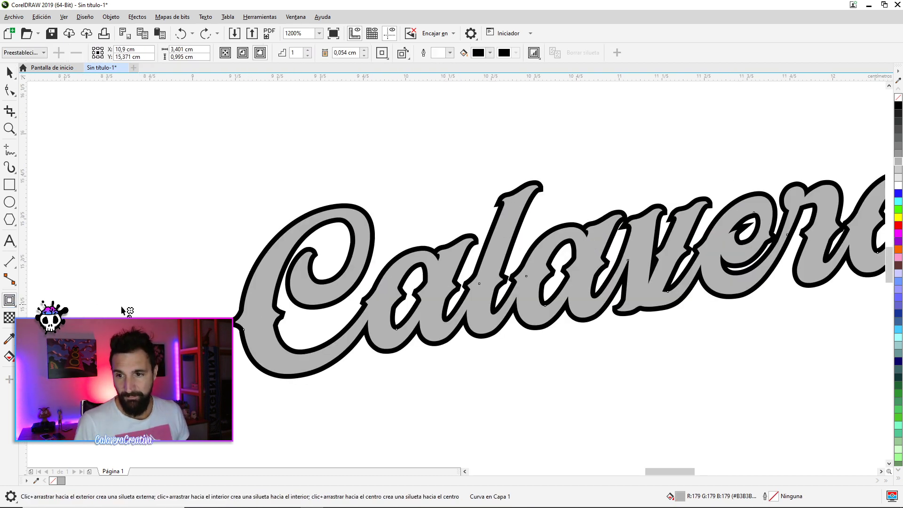
# Drag a 0,019 cm inside contour into the grey Calavera letters
pyautogui.moveTo(635, 248)
pyautogui.mouseDown()
pyautogui.moveTo(638, 258)
pyautogui.moveTo(614, 255)
pyautogui.mouseUp()
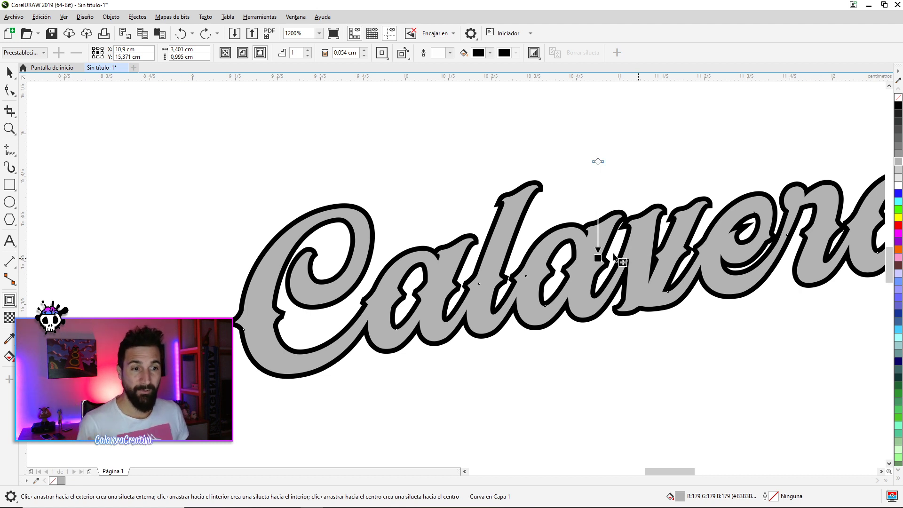
pyautogui.moveTo(596, 262); pyautogui.dragTo(598, 160)
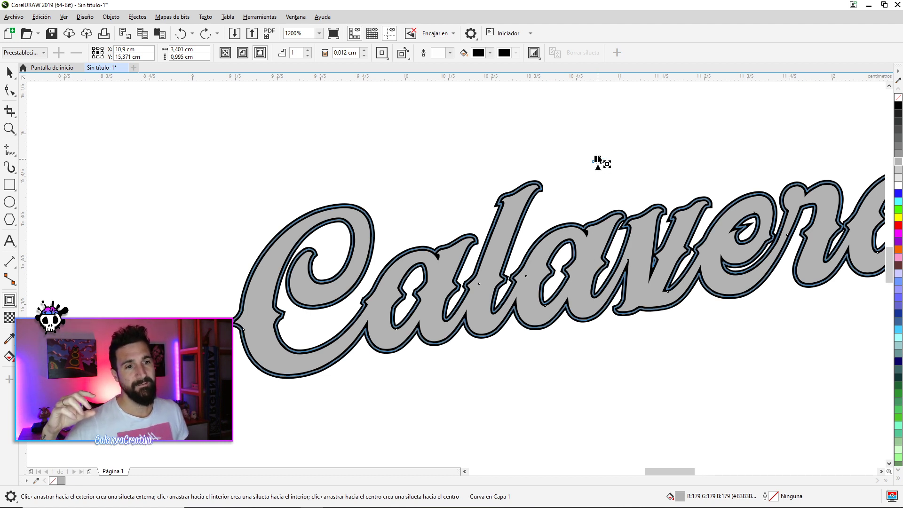
pyautogui.moveTo(597, 160); pyautogui.dragTo(598, 169)
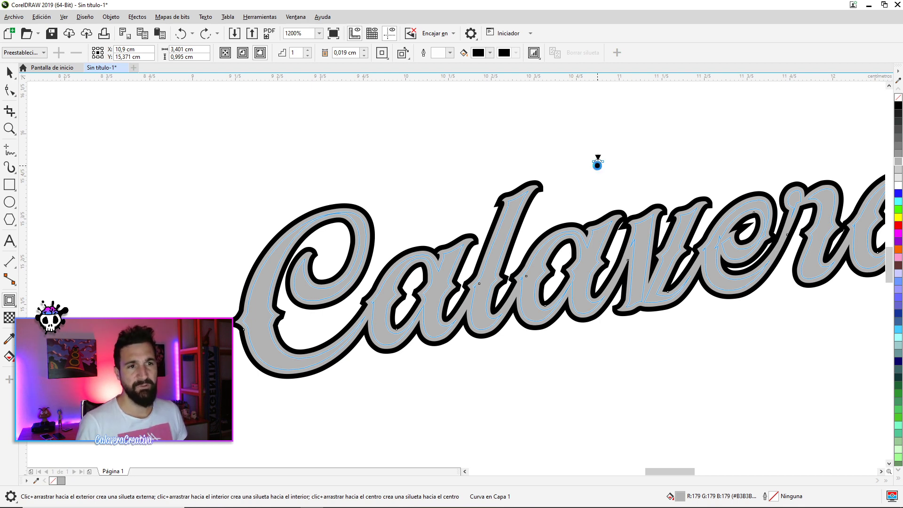
pyautogui.moveTo(597, 164); pyautogui.dragTo(598, 165)
# Separate the inner contour from the Calavera letters via the right-click menu
pyautogui.click(10, 73)
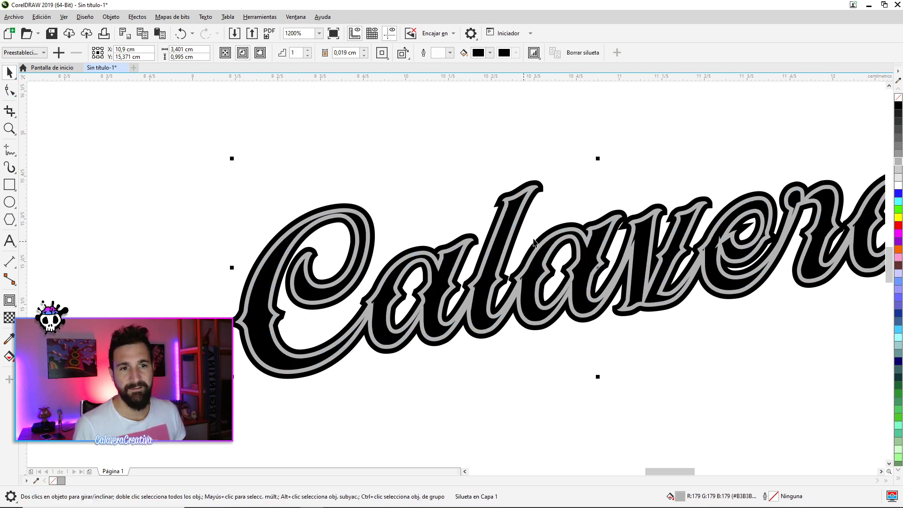
pyautogui.rightClick(517, 212)
pyautogui.click(553, 219)
# Fill the innermost Calavera letter shapes white, keeping the grey band and black outer contour
pyautogui.moveTo(517, 203); pyautogui.dragTo(454, 180)
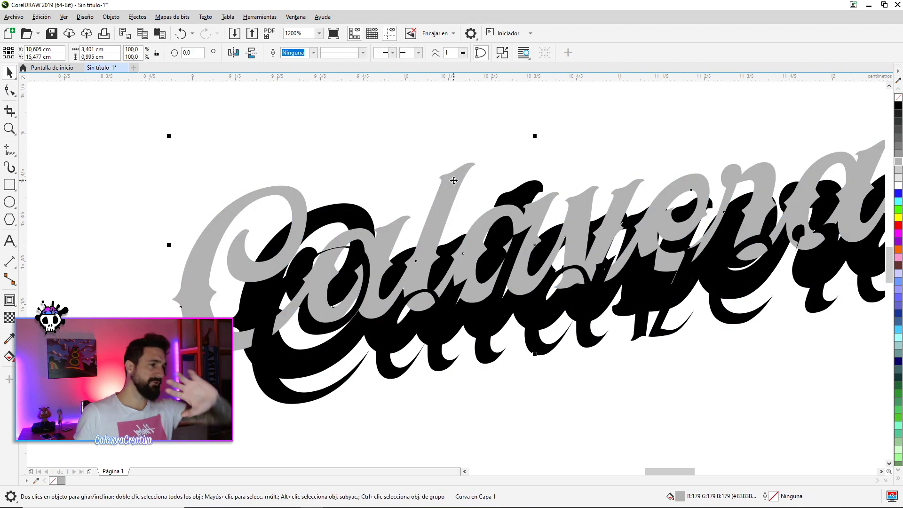
pyautogui.hotkey('ctrl', 'z')
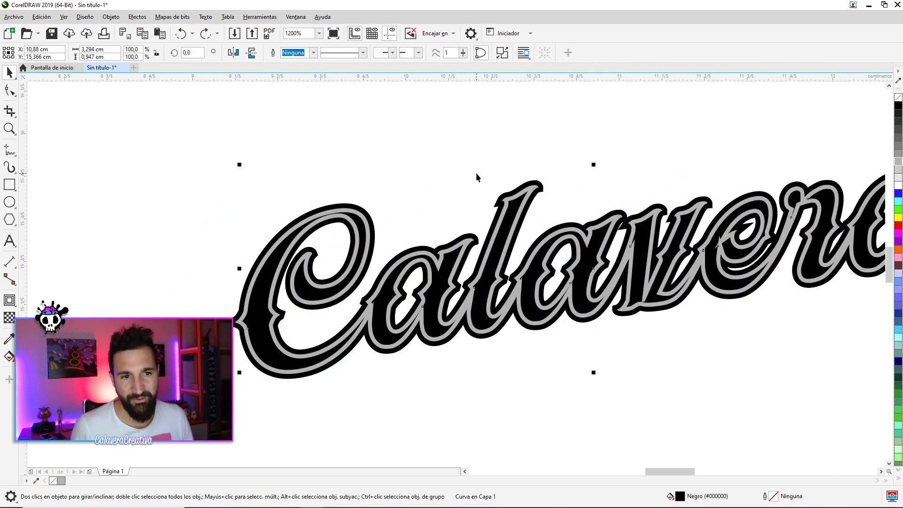
pyautogui.scroll(2, 526, 191)
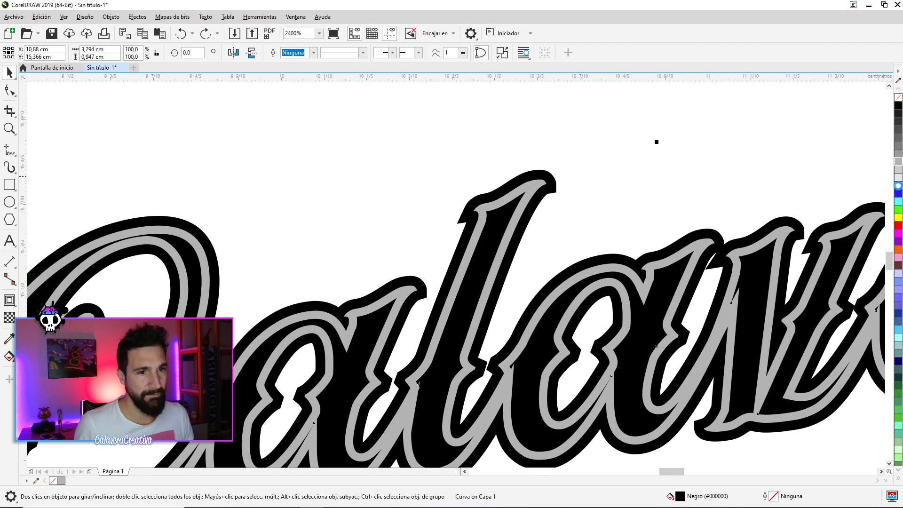
pyautogui.click(898, 186)
pyautogui.click(534, 186)
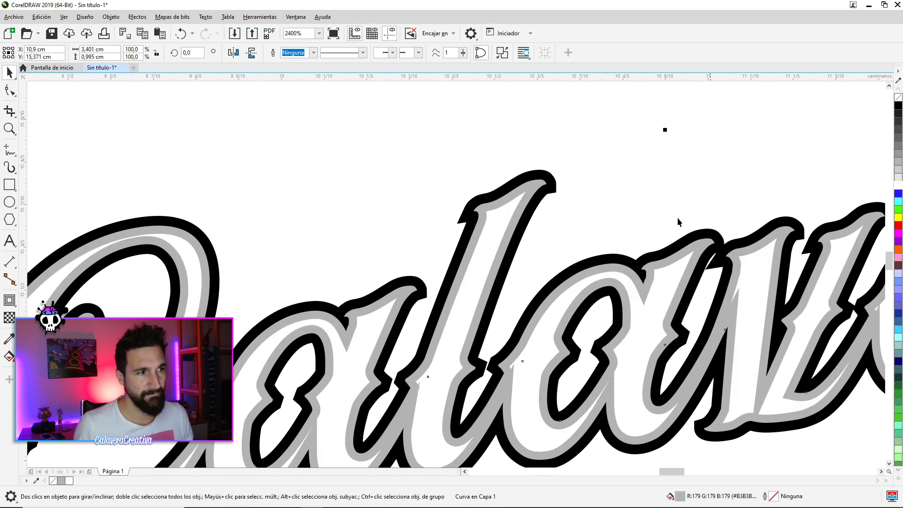
pyautogui.click(567, 206)
pyautogui.click(531, 190)
pyautogui.scroll(-1, 602, 202)
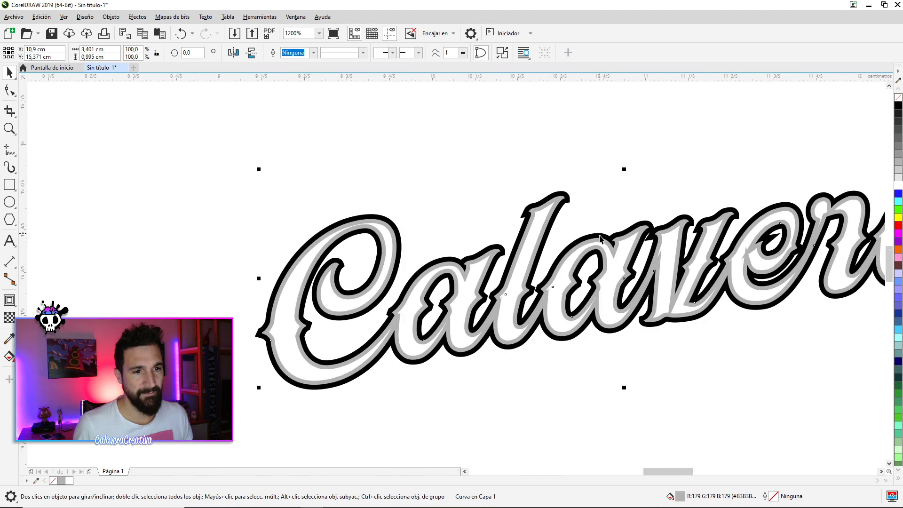
pyautogui.hotkey('ctrl', 'z')
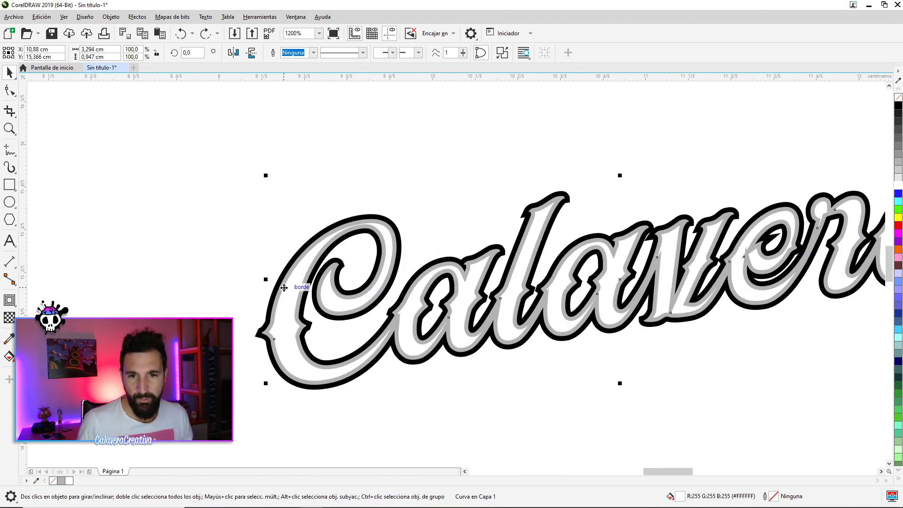
pyautogui.scroll(1, 288, 292)
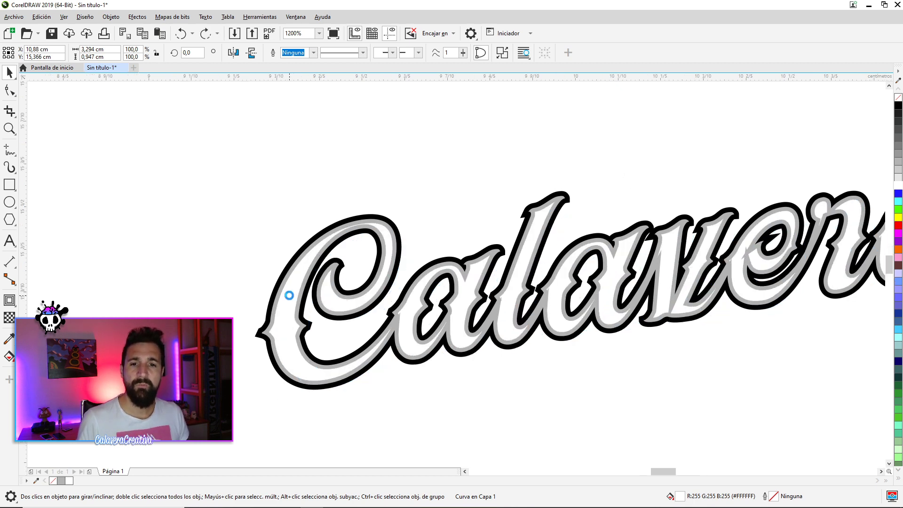
pyautogui.scroll(1, 289, 295)
pyautogui.scroll(-1, 288, 274)
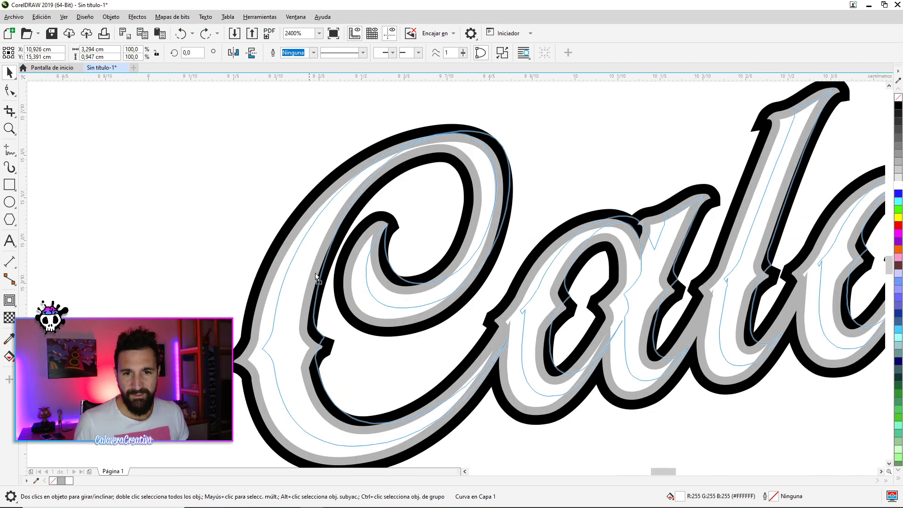
# Nudge the white lettering into place and fill the inner letter shape with #999999 grey
pyautogui.moveTo(288, 274); pyautogui.dragTo(330, 267)
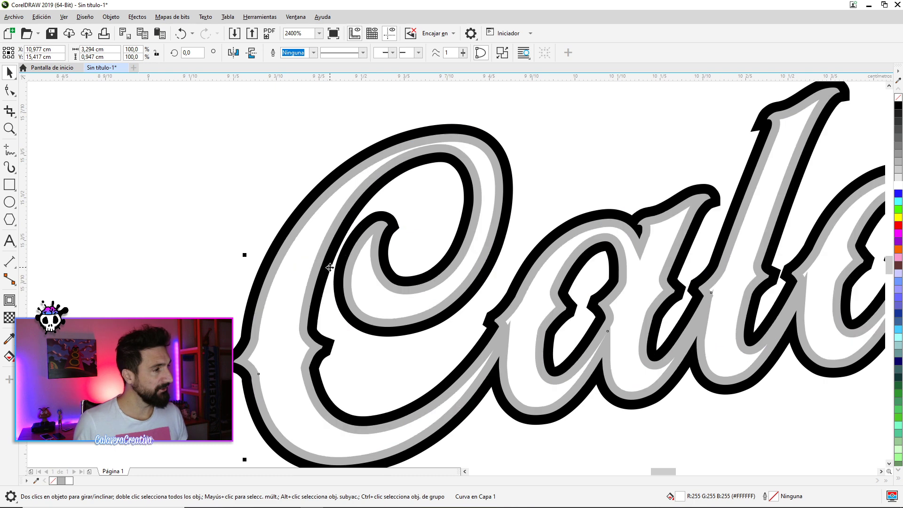
pyautogui.hscroll(-2, 296, 268)
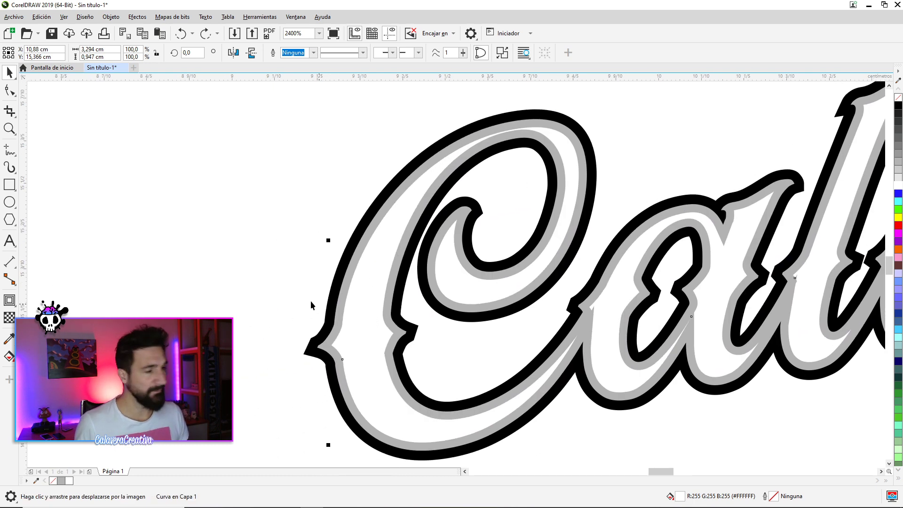
pyautogui.moveTo(358, 301); pyautogui.dragTo(373, 312)
pyautogui.hotkey('ctrl', 'z')
pyautogui.moveTo(367, 303)
pyautogui.mouseDown()
pyautogui.moveTo(373, 312)
pyautogui.moveTo(368, 306)
pyautogui.mouseUp()
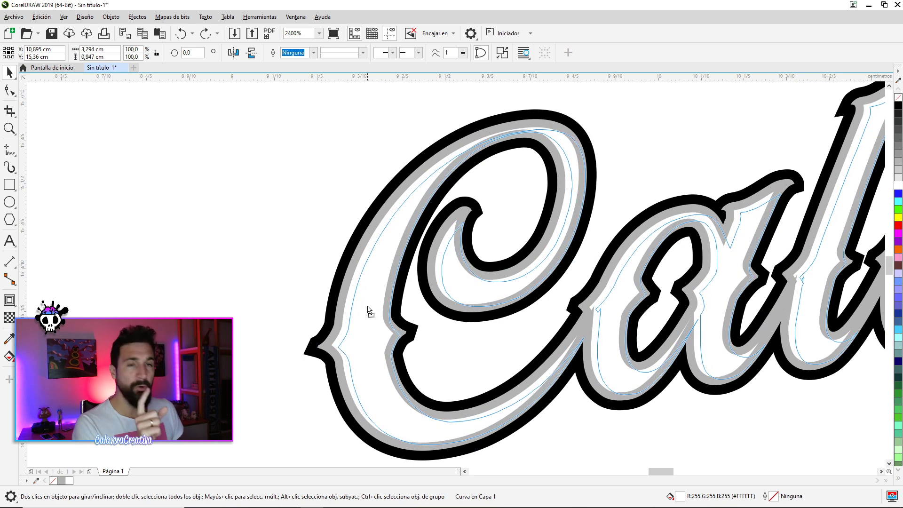
pyautogui.moveTo(369, 311)
pyautogui.mouseDown()
pyautogui.moveTo(358, 310)
pyautogui.moveTo(367, 311)
pyautogui.mouseUp()
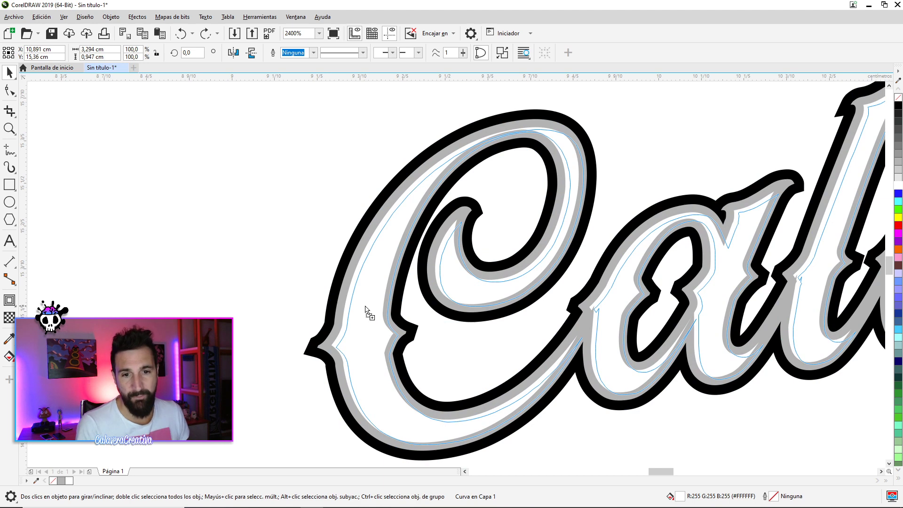
pyautogui.moveTo(365, 306); pyautogui.dragTo(367, 306)
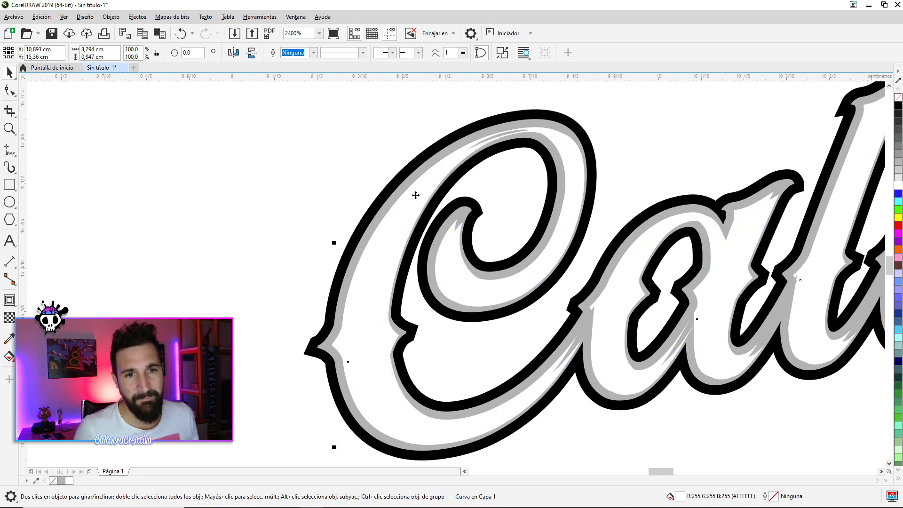
pyautogui.click(896, 157)
pyautogui.click(115, 18)
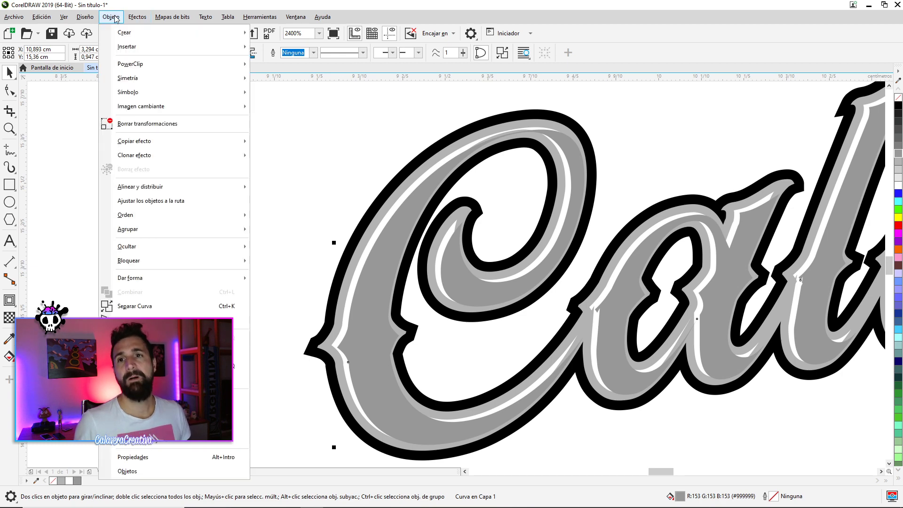
pyautogui.moveTo(130, 64)
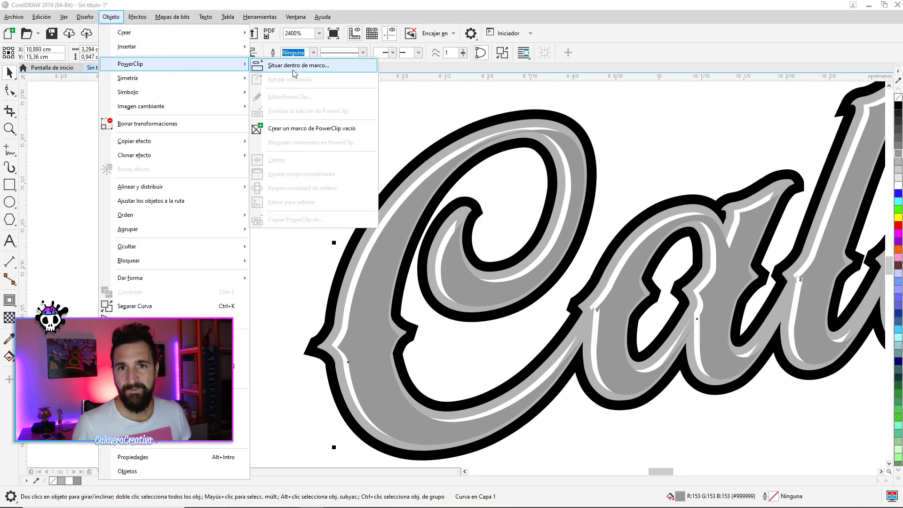
# PowerClip the grey letter shape inside the Calavera outline and recolour its contents white
pyautogui.click(297, 66)
pyautogui.click(350, 283)
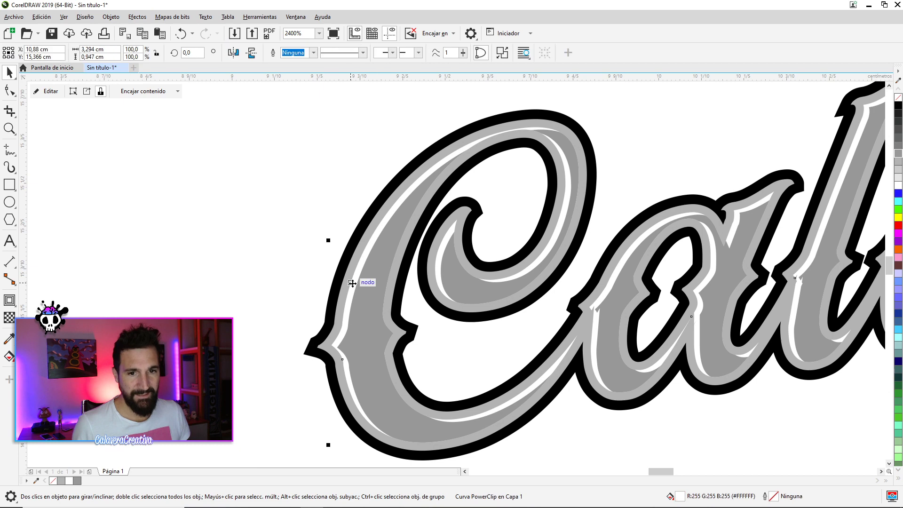
pyautogui.keyDown('ctrl'); pyautogui.click(360, 313); pyautogui.keyUp('ctrl')
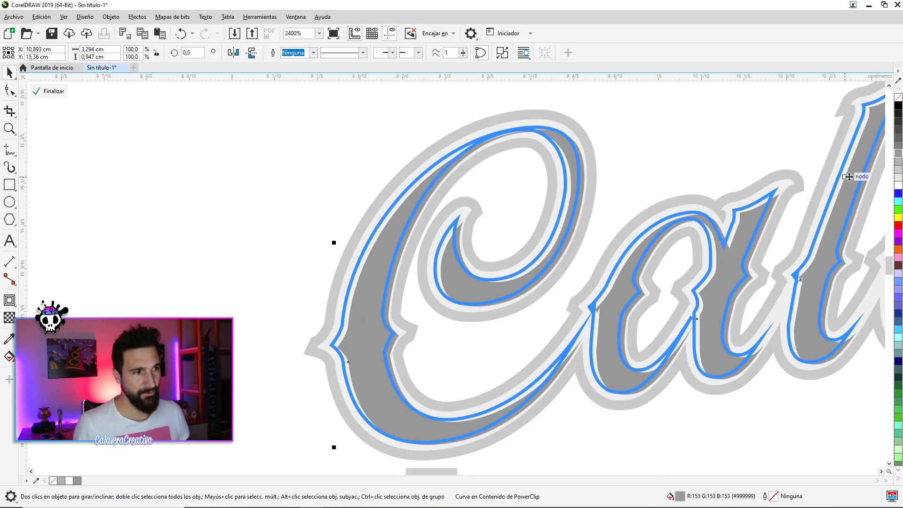
pyautogui.click(899, 189)
pyautogui.keyDown('ctrl'); pyautogui.click(167, 286); pyautogui.keyUp('ctrl')
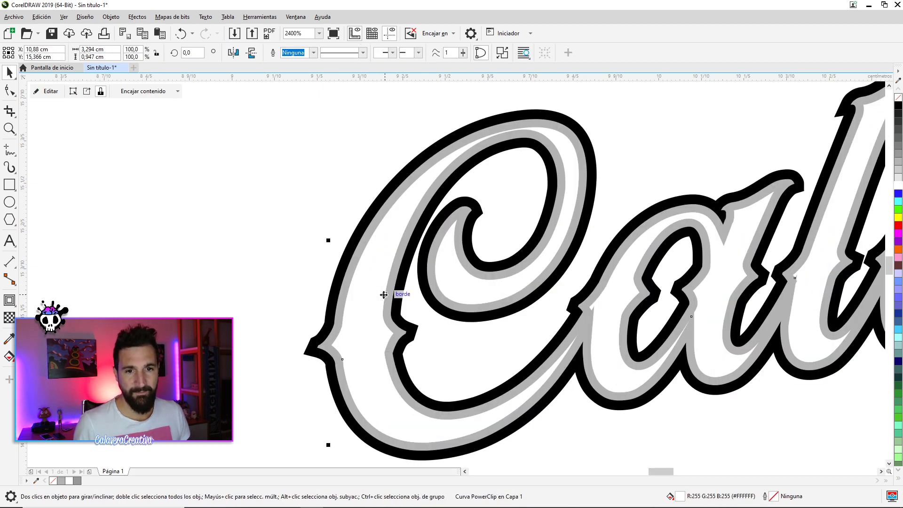
# Give the letters a black outline and turn the underlying grey letter fill white
pyautogui.rightClick(894, 106)
pyautogui.scroll(-1, 300, 267)
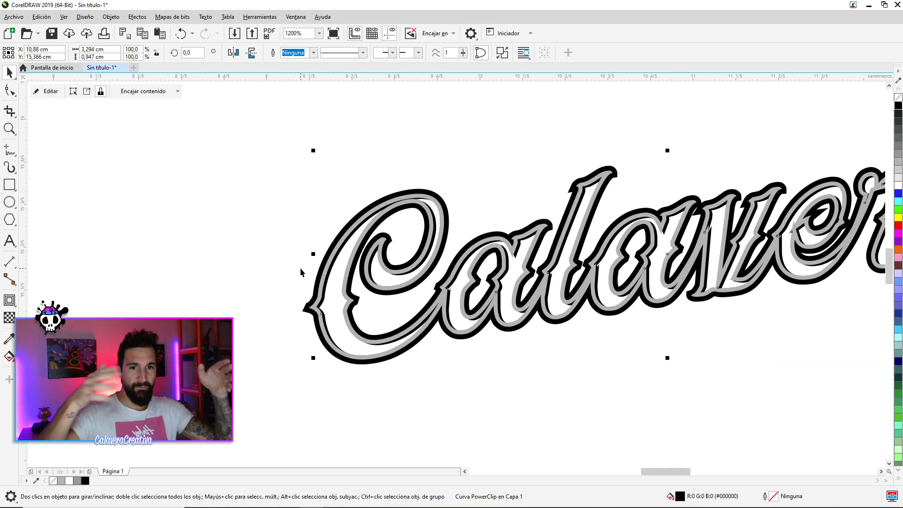
pyautogui.press('Tab')
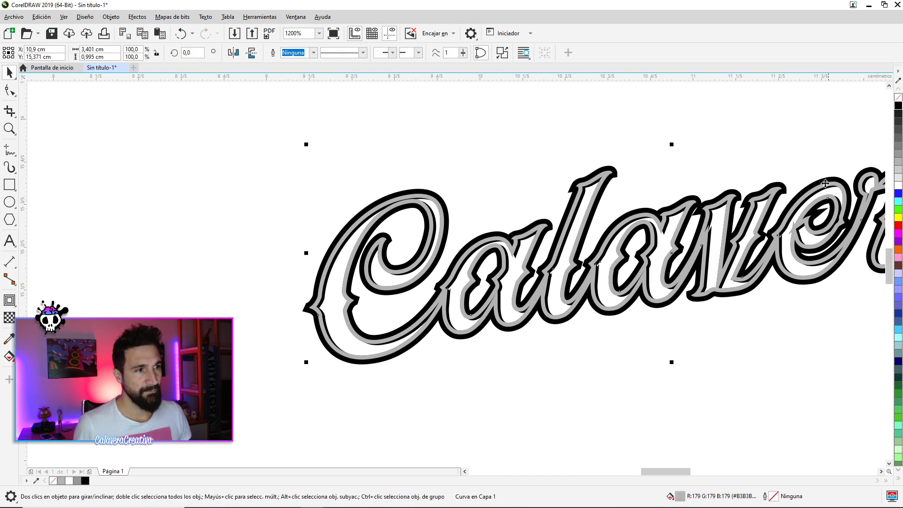
pyautogui.click(897, 187)
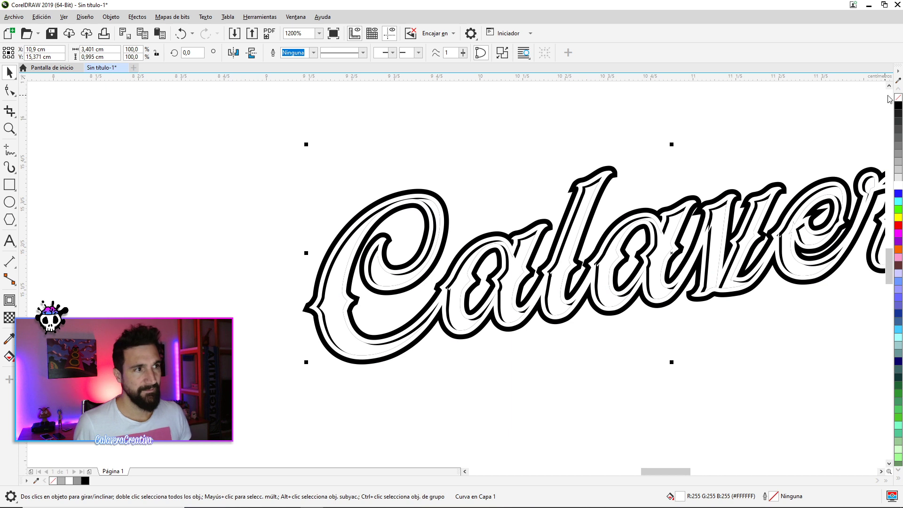
pyautogui.moveTo(382, 289); pyautogui.dragTo(347, 269)
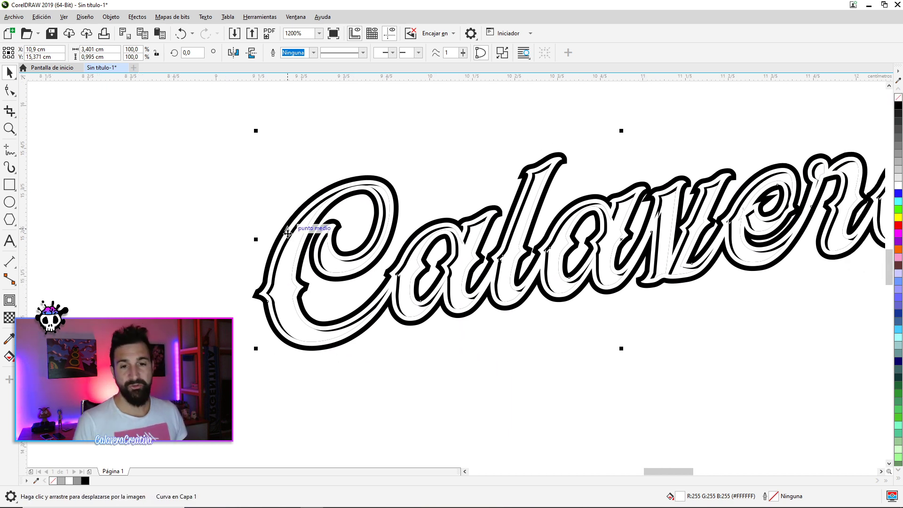
# Draw a thin black bar with no outline below the Calavera lettering
pyautogui.click(8, 185)
pyautogui.scroll(-2, 176, 332)
pyautogui.moveTo(183, 355); pyautogui.dragTo(629, 356)
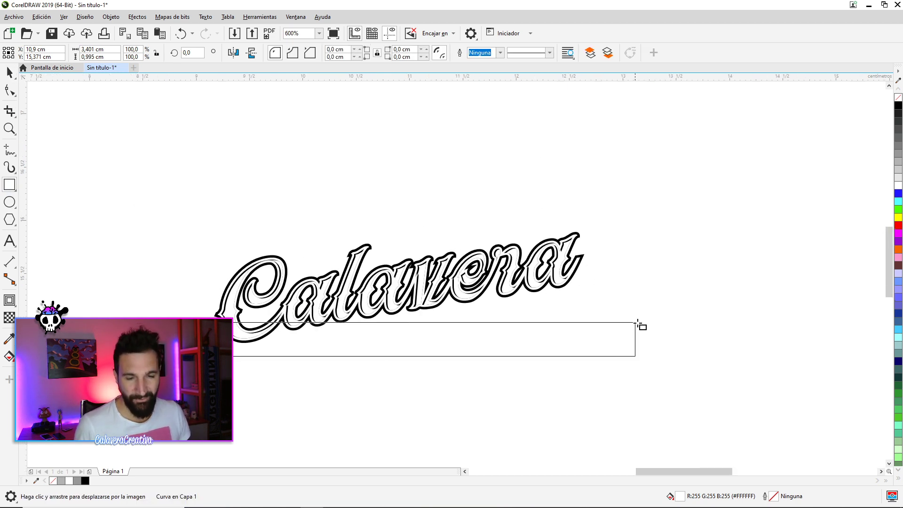
pyautogui.press('space')
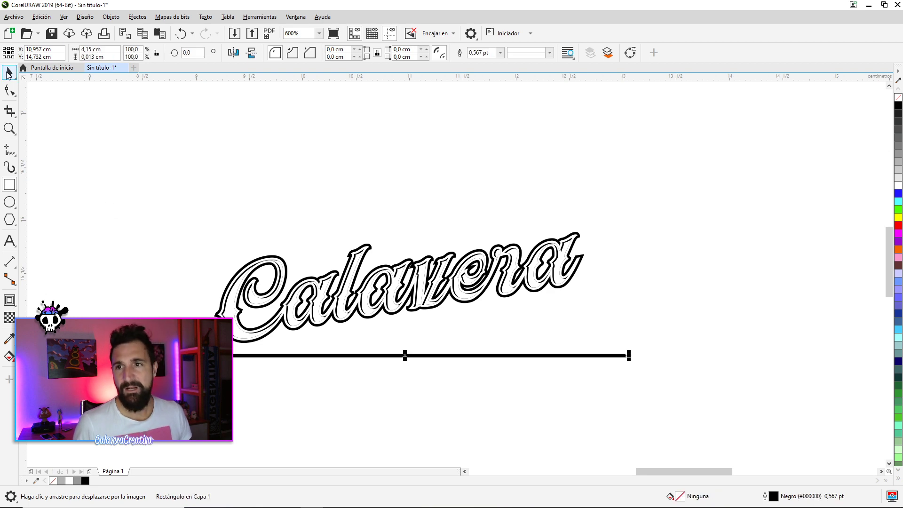
pyautogui.click(898, 107)
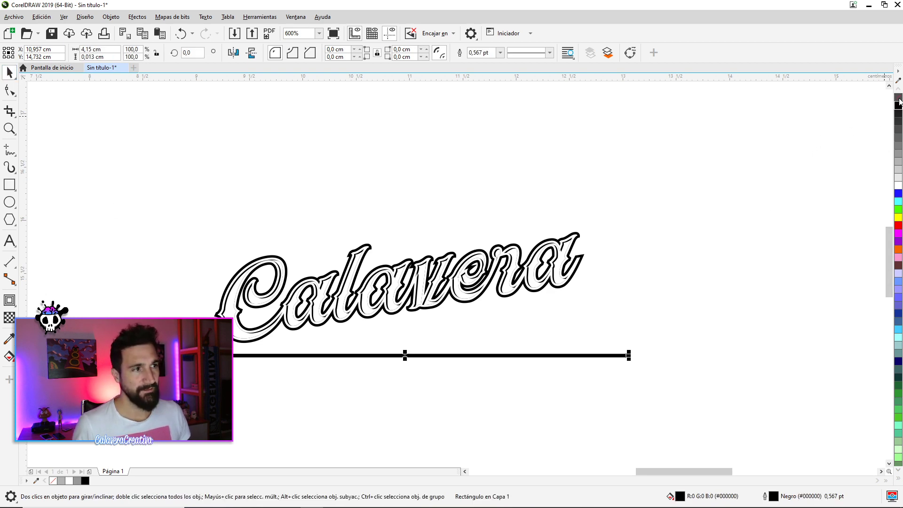
pyautogui.rightClick(898, 97)
pyautogui.scroll(1, 399, 357)
pyautogui.scroll(1, 403, 356)
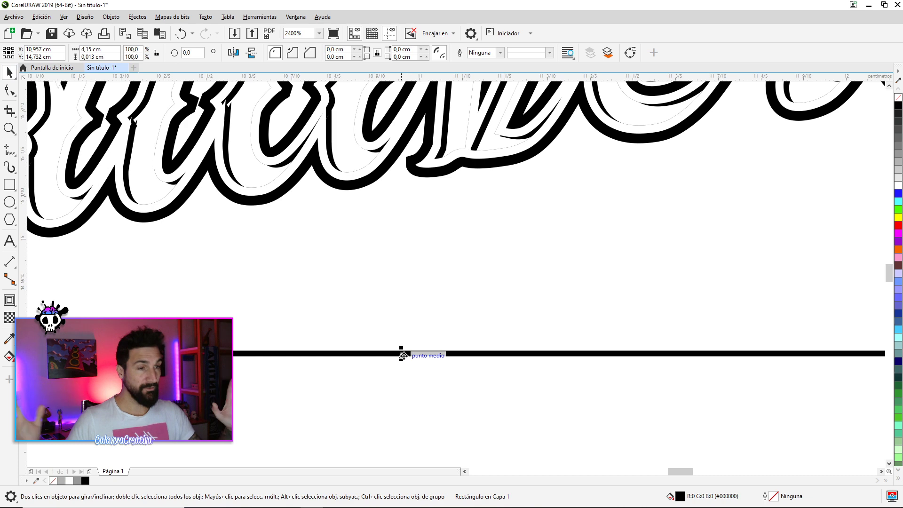
pyautogui.scroll(1, 398, 356)
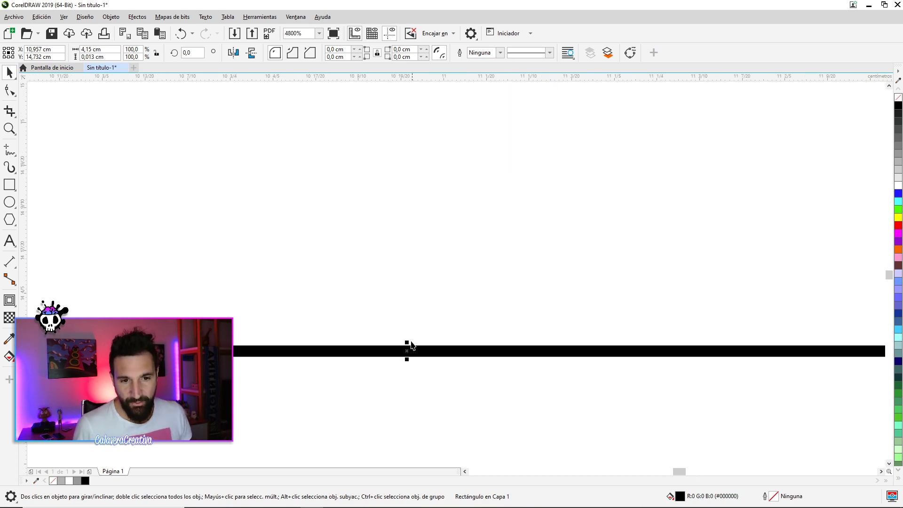
pyautogui.moveTo(411, 346); pyautogui.dragTo(428, 350)
pyautogui.scroll(-2, 429, 356)
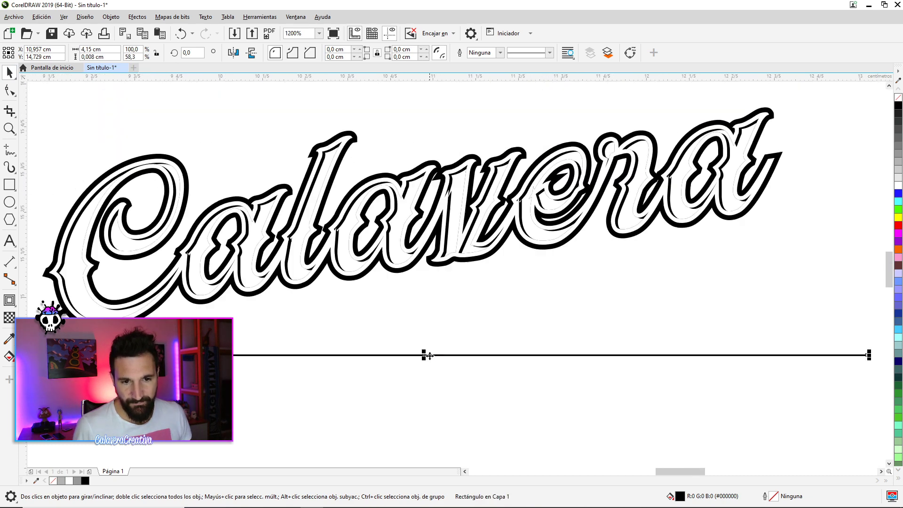
# Place a copy of the bar above the lettering and thin it to 0,001 cm
pyautogui.moveTo(430, 355); pyautogui.dragTo(433, 97)
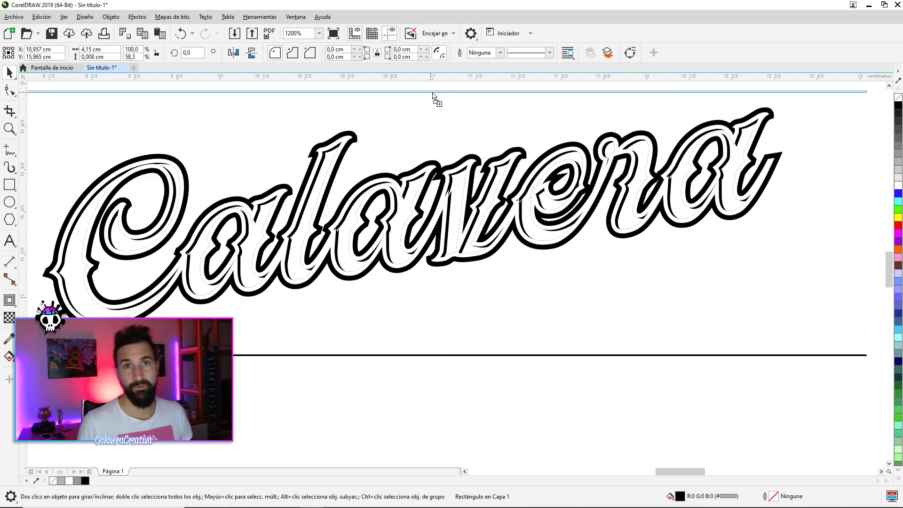
pyautogui.moveTo(434, 96); pyautogui.dragTo(425, 93)
pyautogui.scroll(2, 425, 92)
pyautogui.scroll(1, 423, 89)
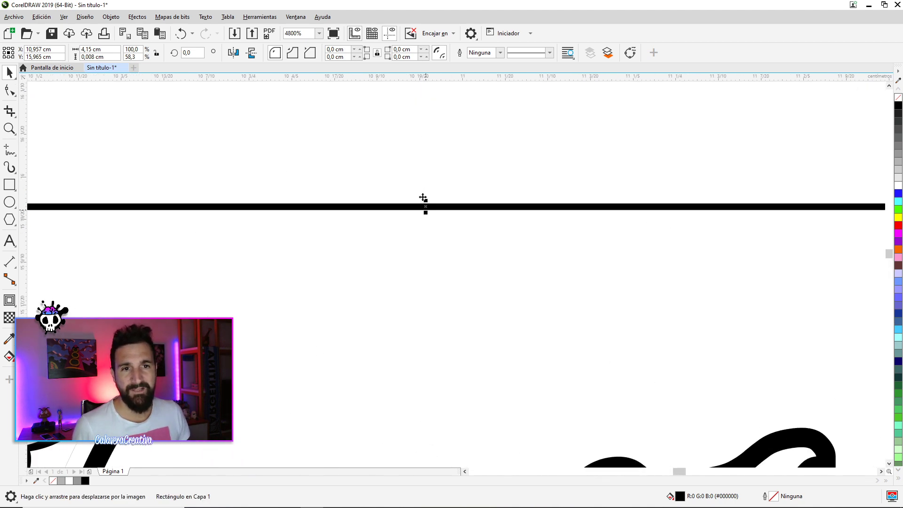
pyautogui.scroll(1, 424, 201)
pyautogui.scroll(1, 428, 221)
pyautogui.moveTo(429, 208); pyautogui.dragTo(453, 236)
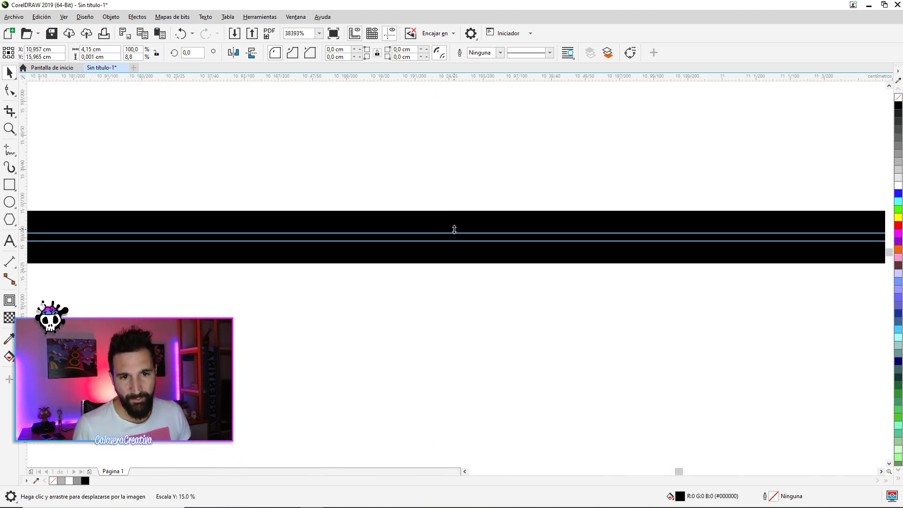
pyautogui.scroll(-4, 452, 233)
pyautogui.scroll(-1, 453, 233)
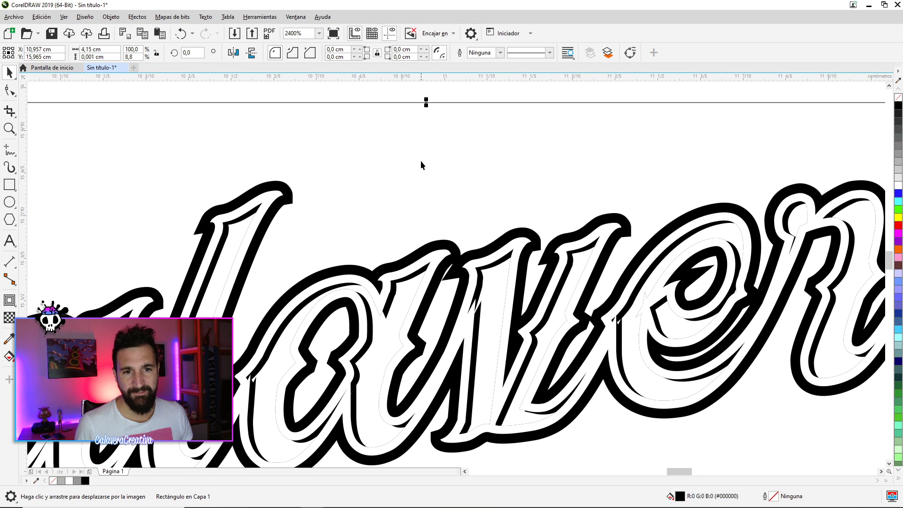
pyautogui.scroll(-1, 420, 158)
pyautogui.click(10, 301)
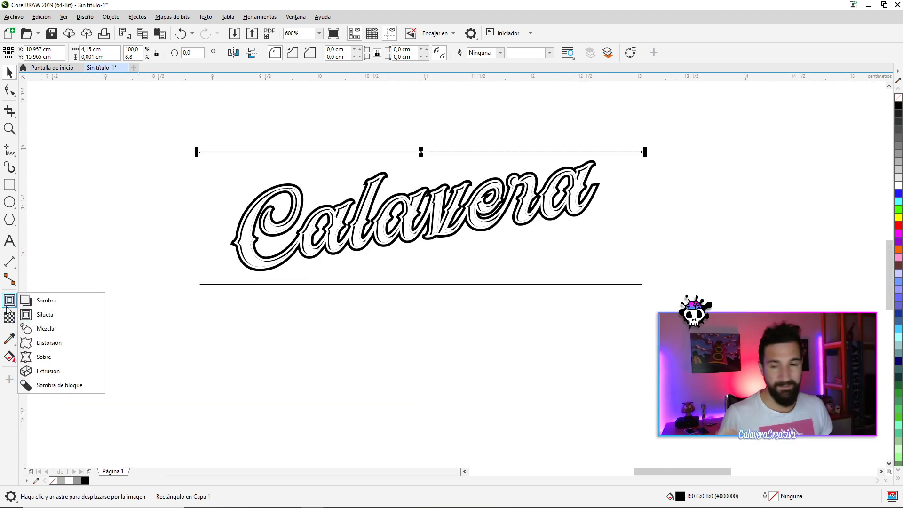
# Blend the bottom rule into the top rule, creating a 20-step line blend behind Calavera
pyautogui.click(60, 332)
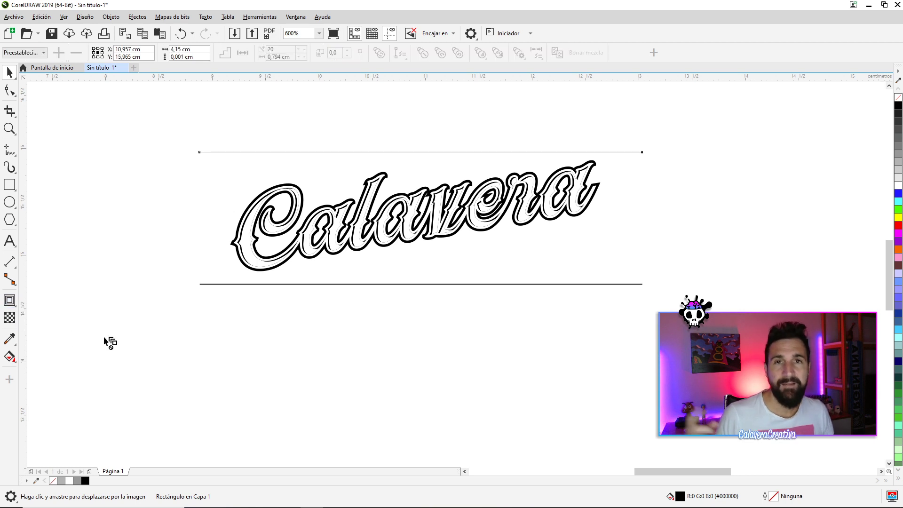
pyautogui.moveTo(421, 284); pyautogui.dragTo(422, 155)
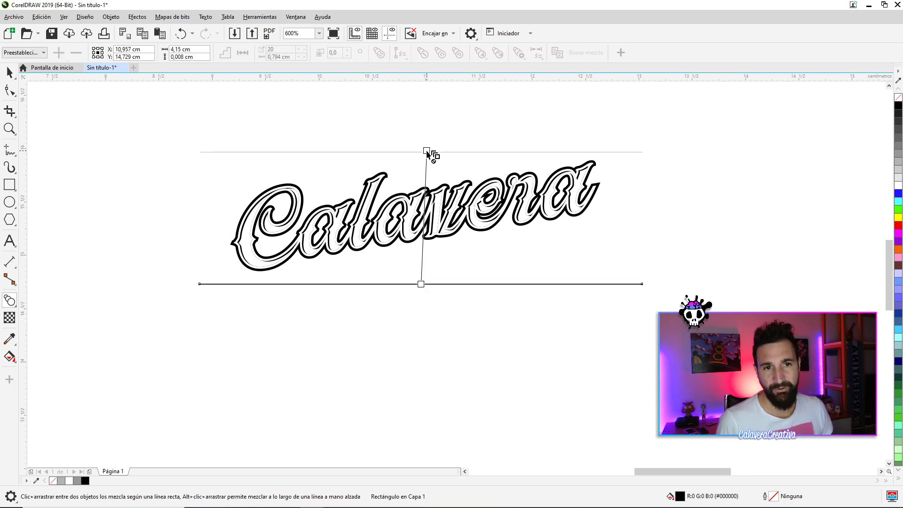
pyautogui.moveTo(422, 155); pyautogui.dragTo(423, 155)
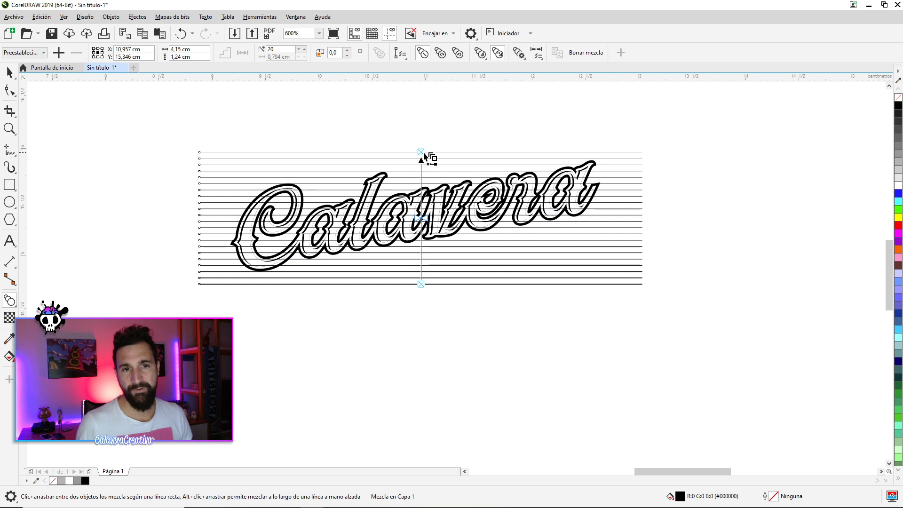
pyautogui.moveTo(371, 143); pyautogui.dragTo(410, 160)
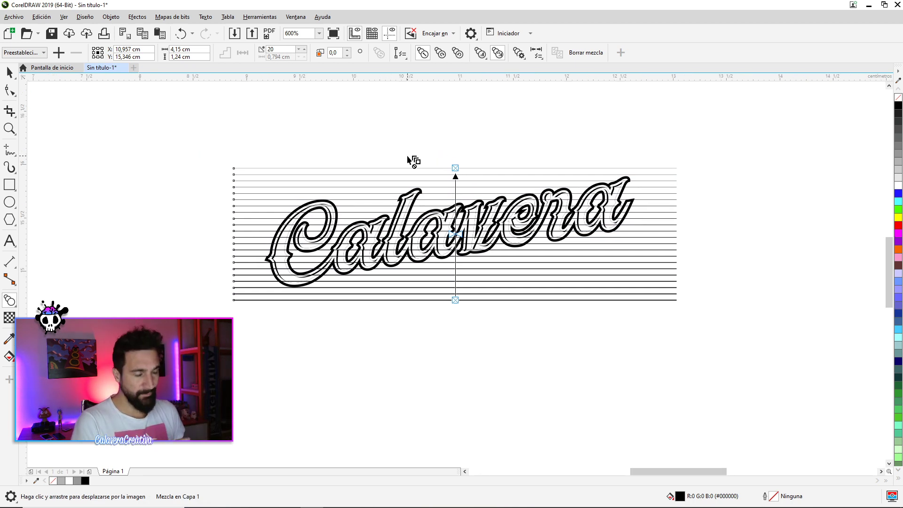
pyautogui.scroll(2, 409, 167)
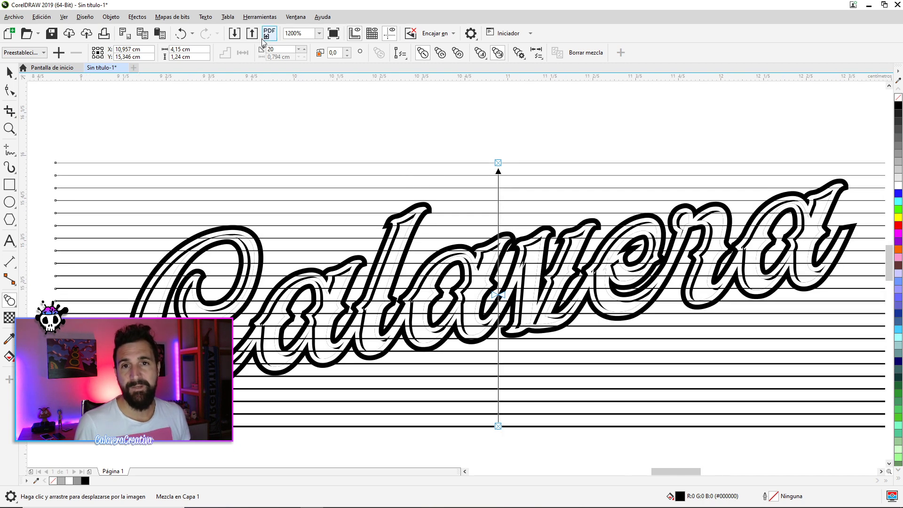
# Set the blend steps to 99, then to 150
pyautogui.write('99')
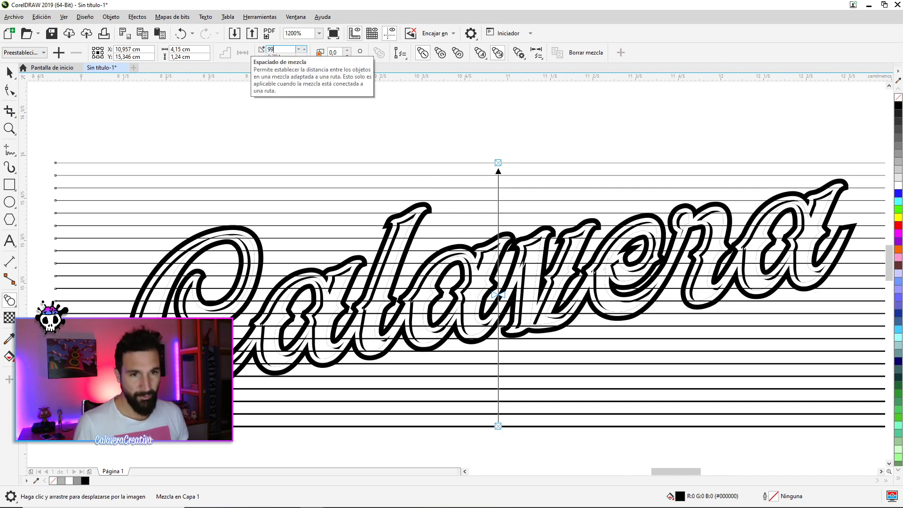
pyautogui.press('Return')
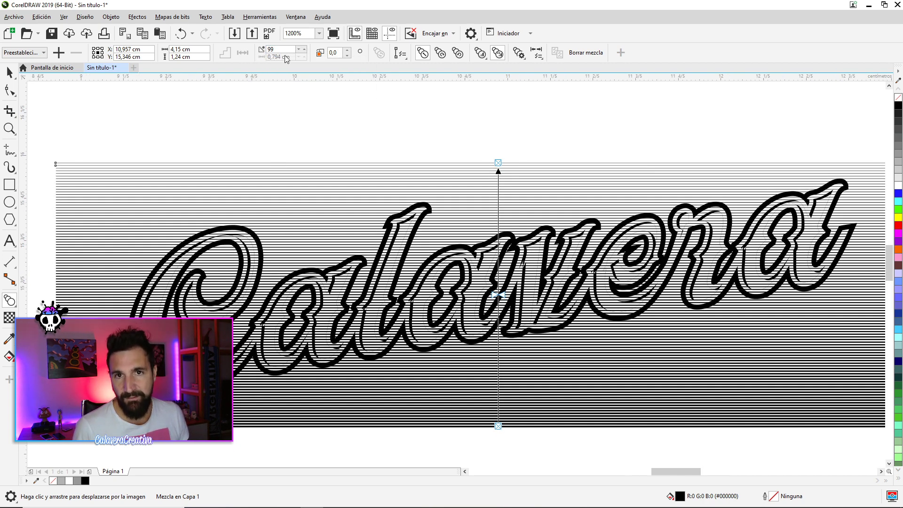
pyautogui.write('150')
pyautogui.press('Return')
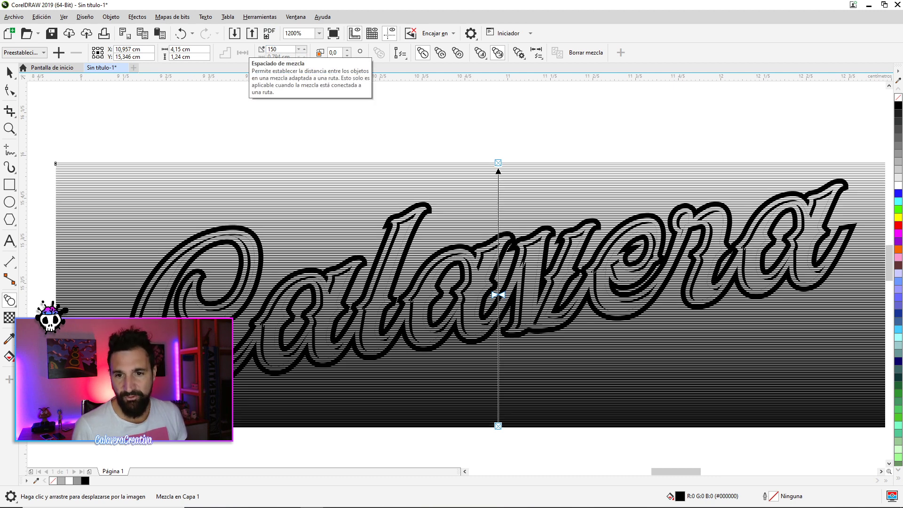
pyautogui.press('space')
# Break the blend apart into separate objects with Separar Mezcla
pyautogui.scroll(-1, 250, 253)
pyautogui.scroll(1, 250, 253)
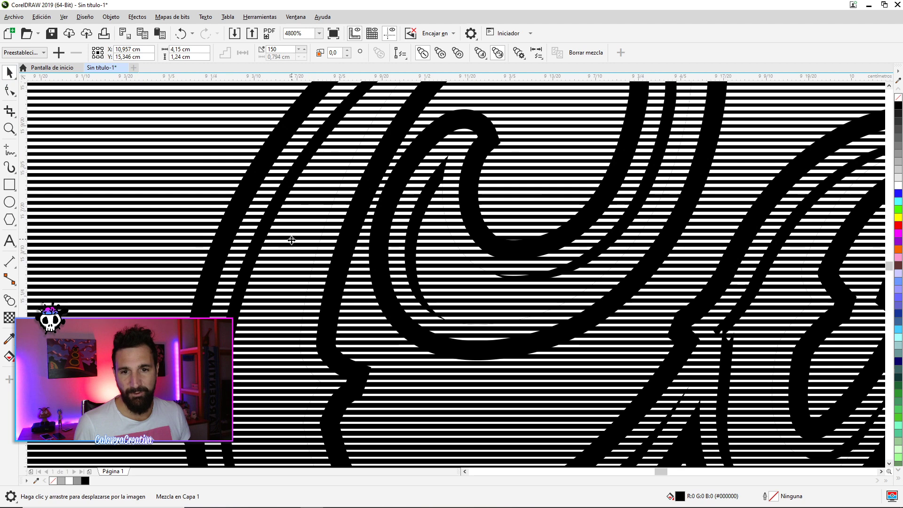
pyautogui.scroll(-2, 301, 299)
pyautogui.rightClick(207, 248)
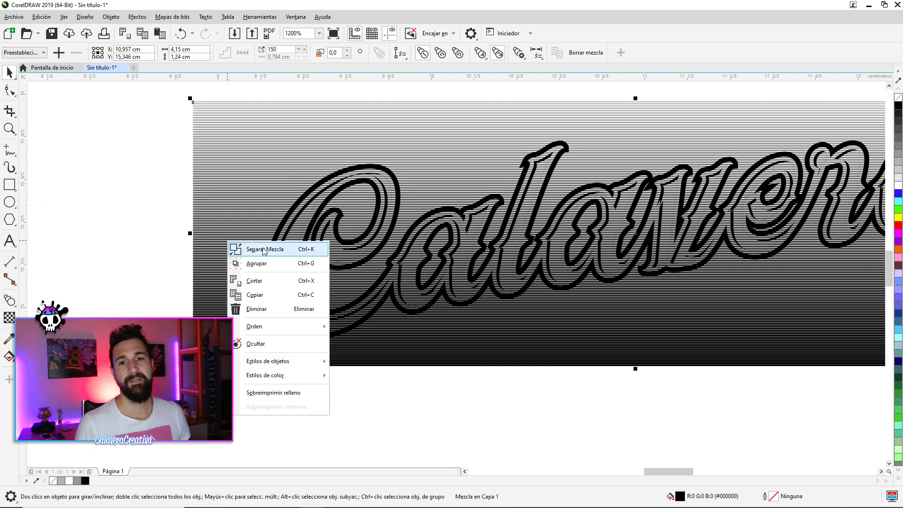
pyautogui.click(192, 202)
pyautogui.click(144, 96)
# Group the three stripe parts and send the line group behind the lettering
pyautogui.moveTo(238, 368); pyautogui.dragTo(233, 377)
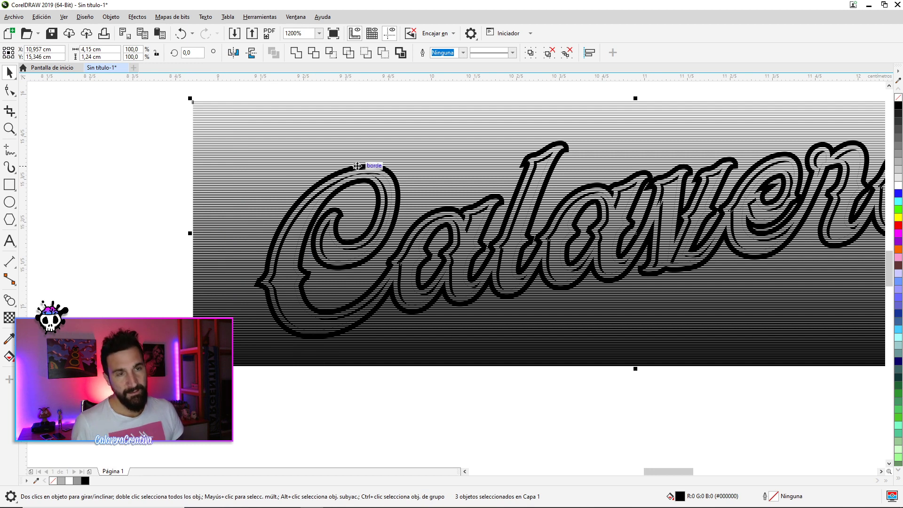
pyautogui.hotkey('ctrl', 'g')
pyautogui.hotkey('shift', 'pagedown')
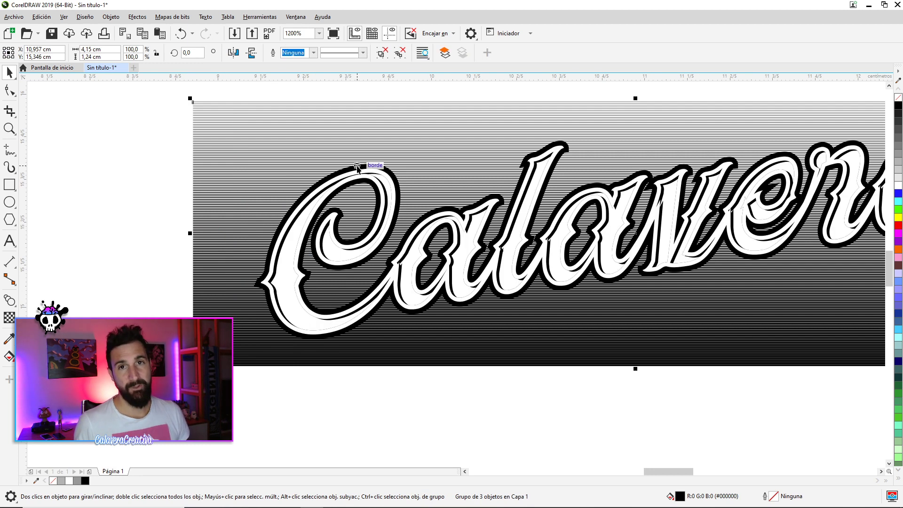
pyautogui.hotkey('shift', 'pageup')
pyautogui.rightClick(297, 175)
pyautogui.moveTo(323, 244)
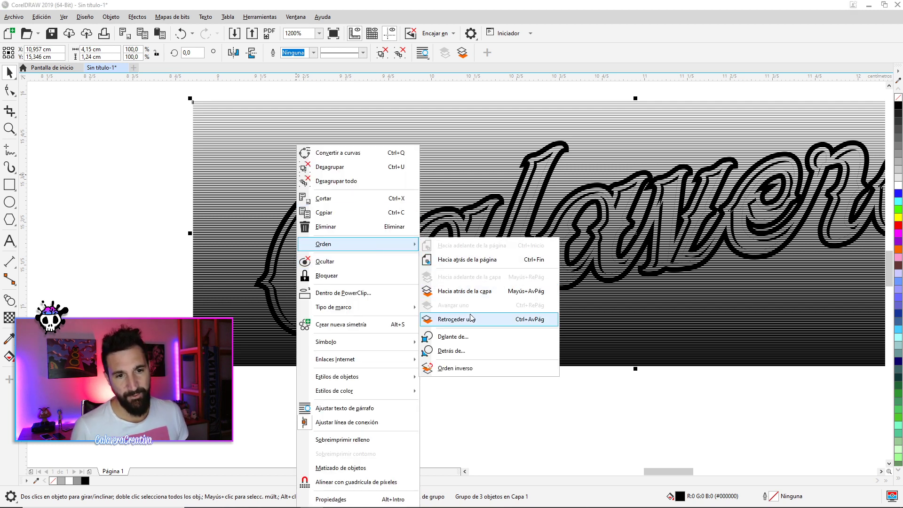
pyautogui.click(470, 291)
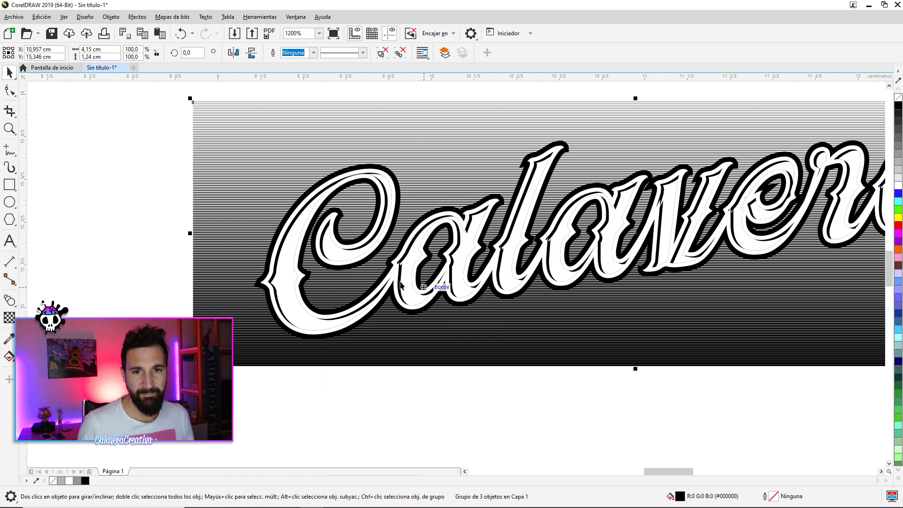
pyautogui.click(145, 284)
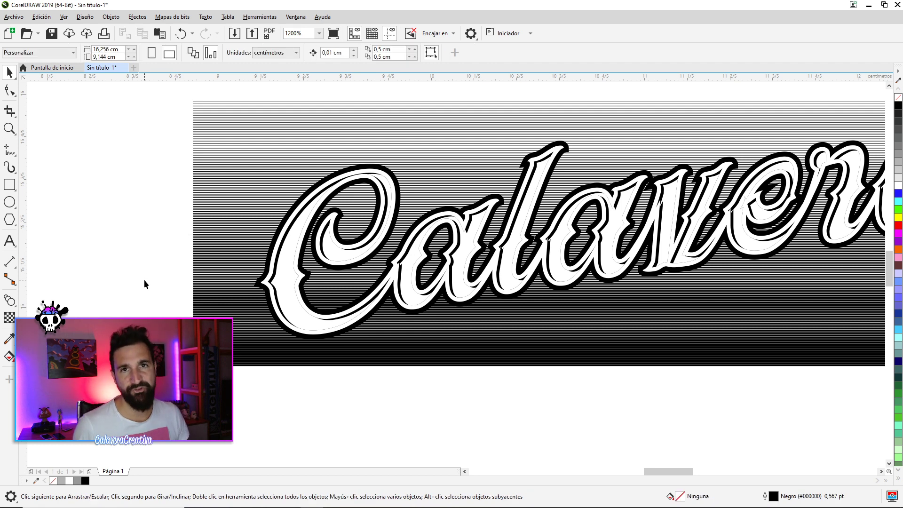
# PowerClip the line group inside the Calavera lettering
pyautogui.click(206, 286)
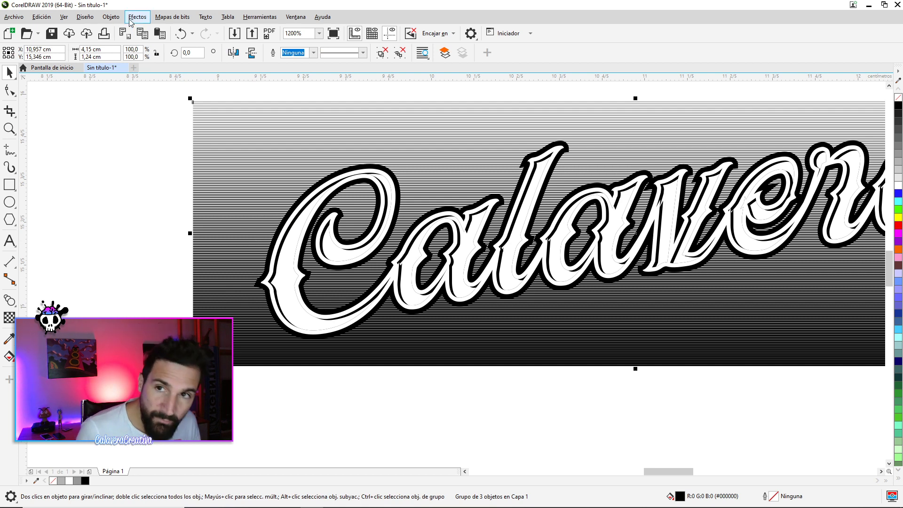
pyautogui.click(111, 17)
pyautogui.click(291, 68)
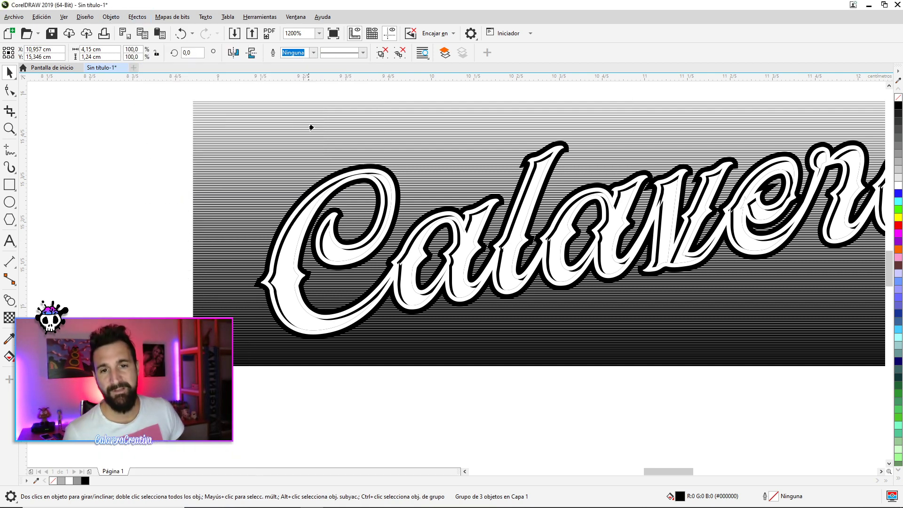
pyautogui.click(283, 264)
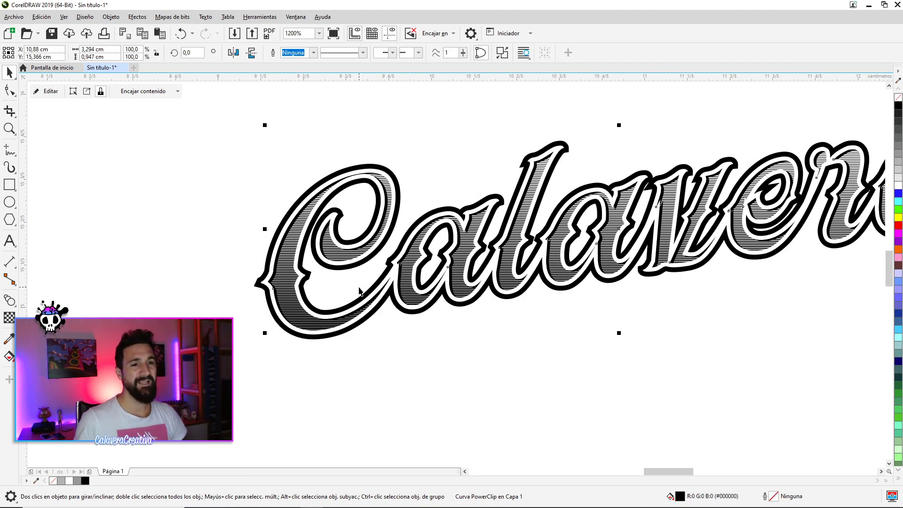
pyautogui.scroll(-3, 536, 278)
pyautogui.scroll(3, 550, 282)
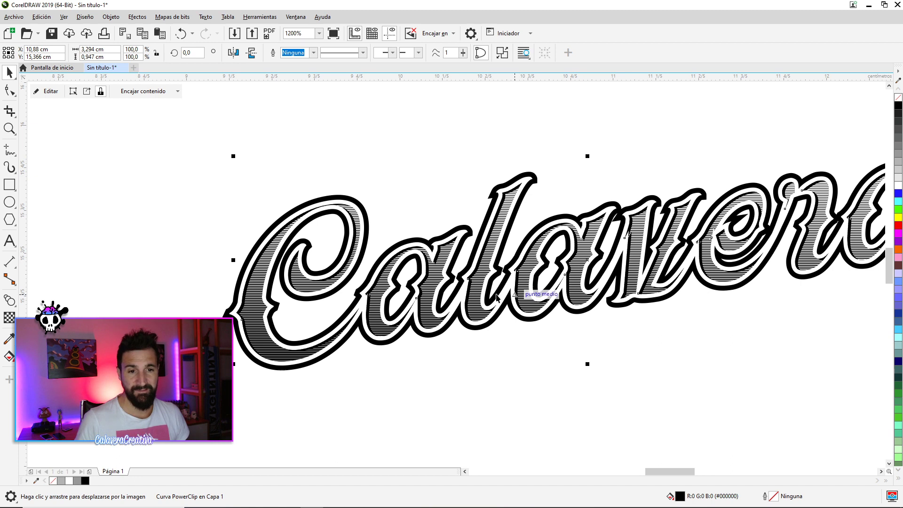
pyautogui.click(108, 185)
pyautogui.scroll(-2, 108, 188)
pyautogui.moveTo(234, 335); pyautogui.dragTo(296, 399)
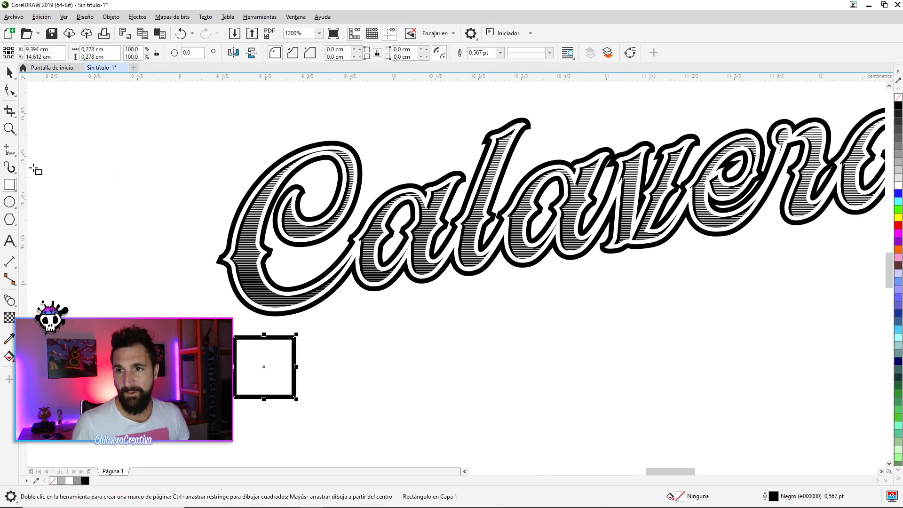
pyautogui.click(9, 203)
pyautogui.moveTo(642, 321); pyautogui.dragTo(743, 422)
pyautogui.press('space')
pyautogui.moveTo(504, 309); pyautogui.dragTo(544, 287)
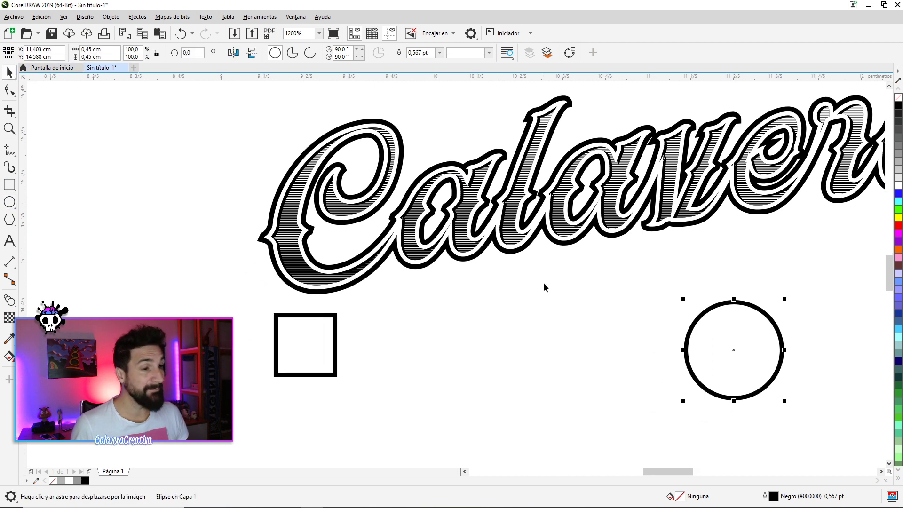
pyautogui.click(898, 225)
pyautogui.rightClick(899, 98)
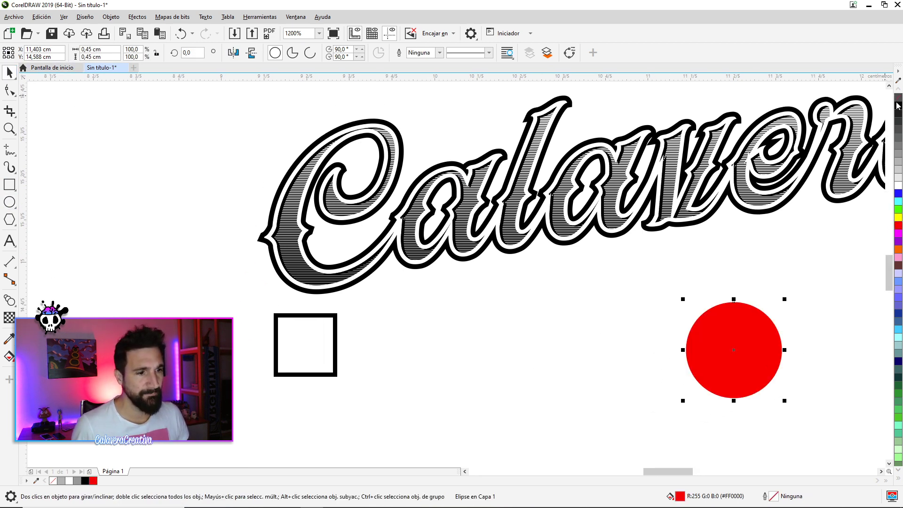
pyautogui.click(314, 340)
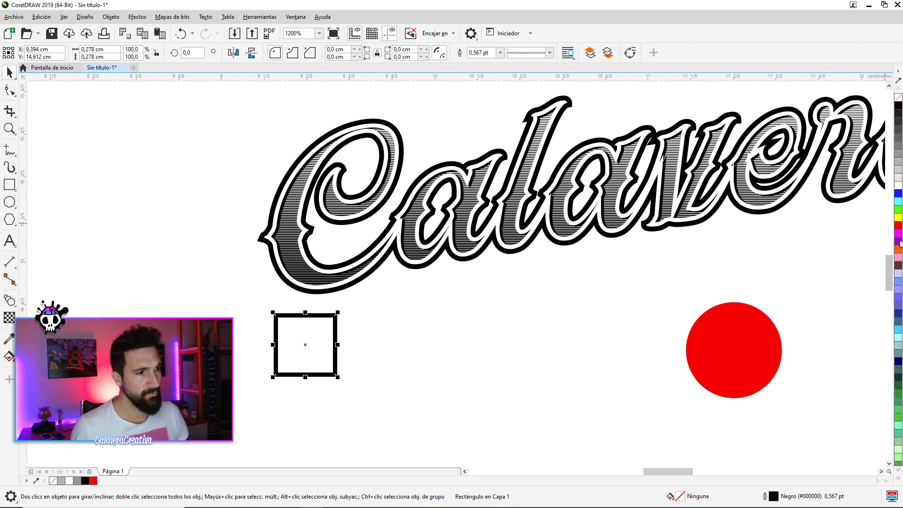
pyautogui.click(898, 218)
pyautogui.rightClick(898, 99)
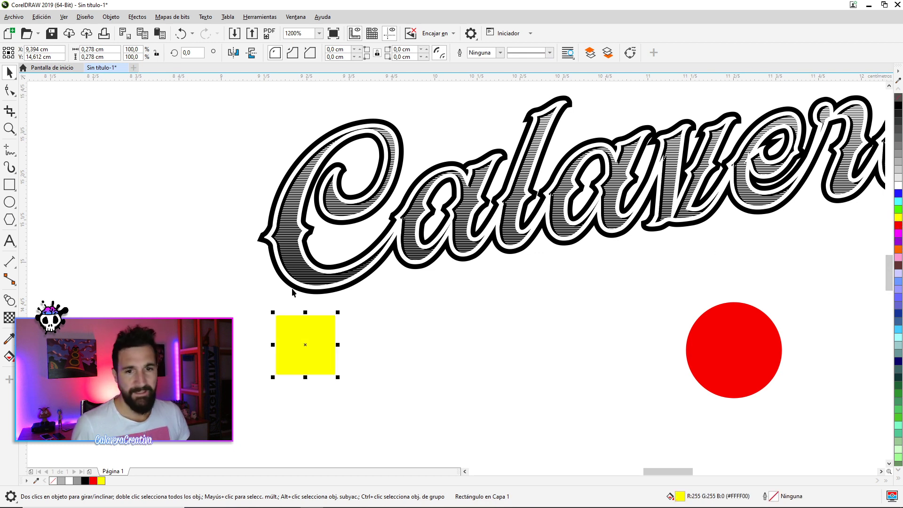
pyautogui.click(13, 297)
pyautogui.moveTo(433, 363); pyautogui.dragTo(732, 350)
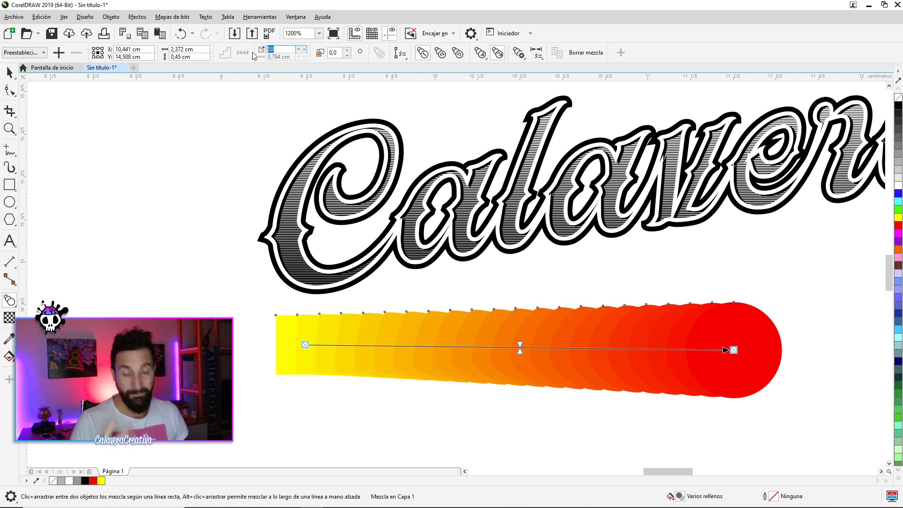
pyautogui.write('5')
pyautogui.press('Return')
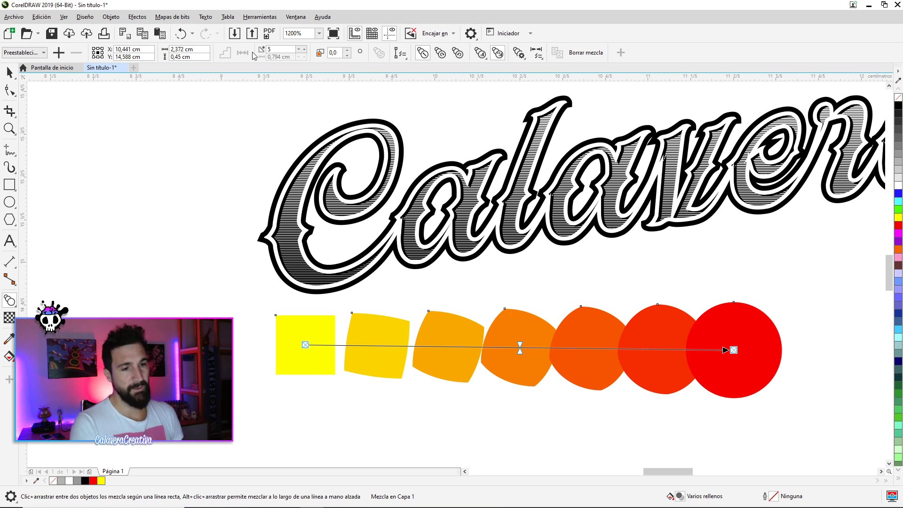
pyautogui.click(9, 71)
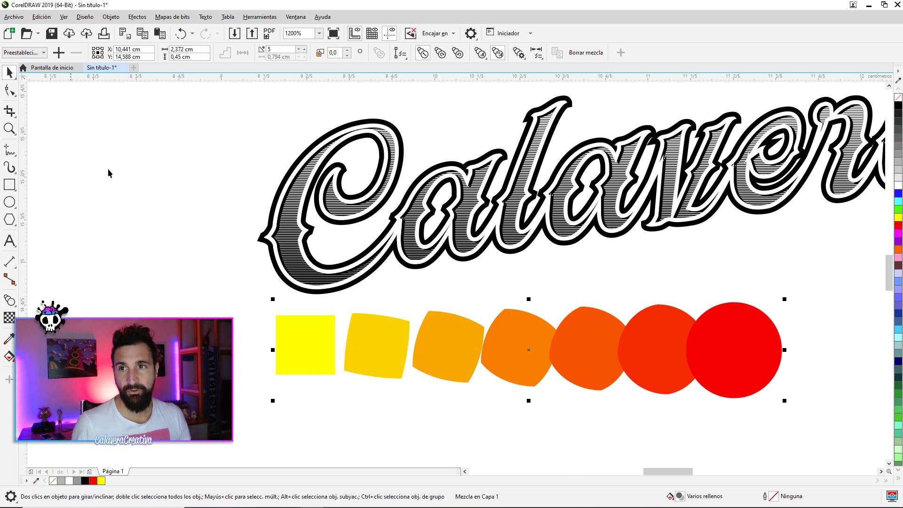
pyautogui.click(286, 328)
pyautogui.moveTo(340, 310); pyautogui.dragTo(357, 332)
pyautogui.click(284, 313)
pyautogui.moveTo(262, 303); pyautogui.dragTo(238, 278)
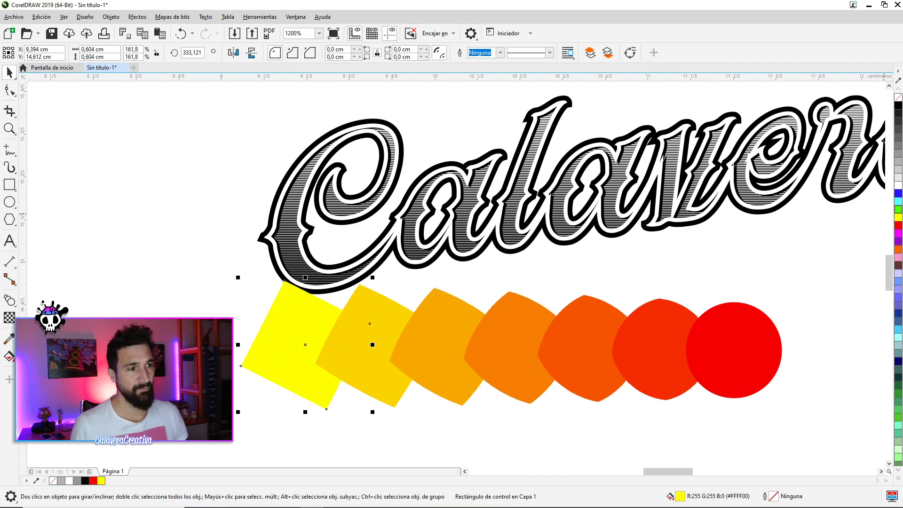
pyautogui.click(898, 273)
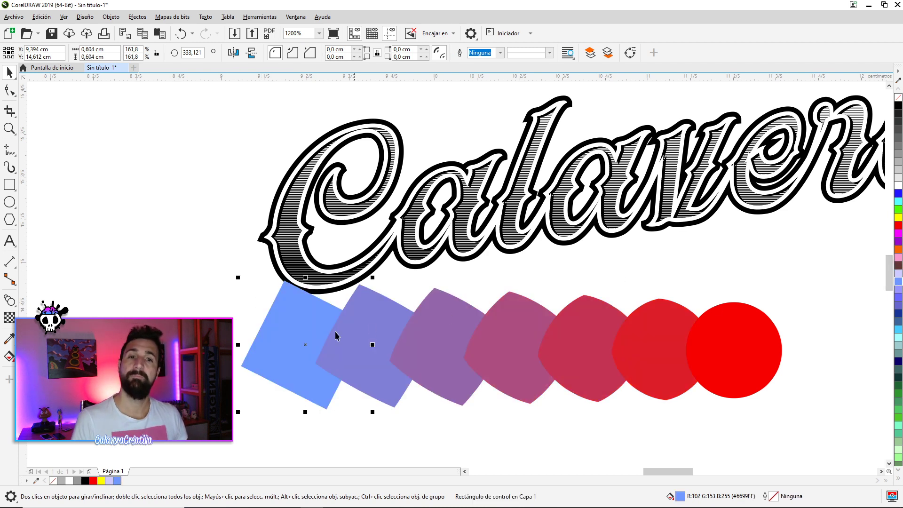
pyautogui.press('Delete')
pyautogui.click(685, 347)
pyautogui.press('Delete')
pyautogui.moveTo(576, 288); pyautogui.dragTo(515, 305)
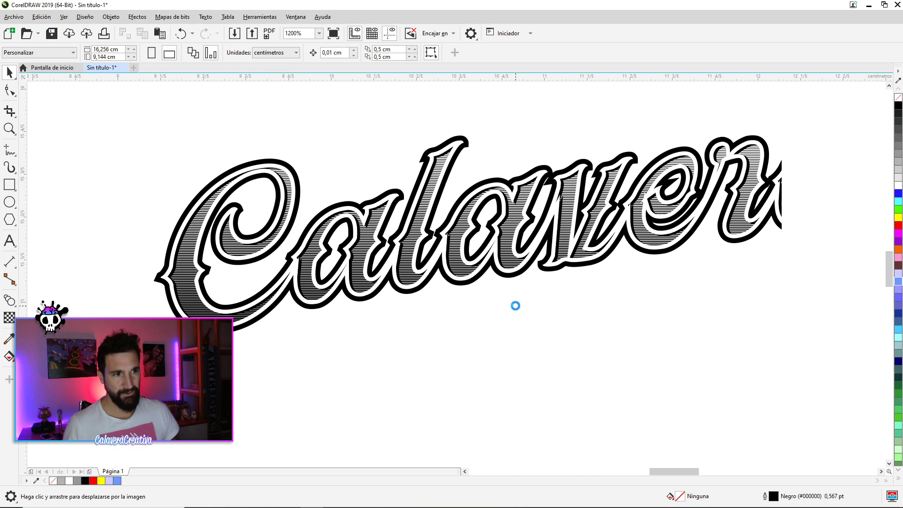
pyautogui.scroll(-3, 515, 306)
pyautogui.scroll(3, 544, 286)
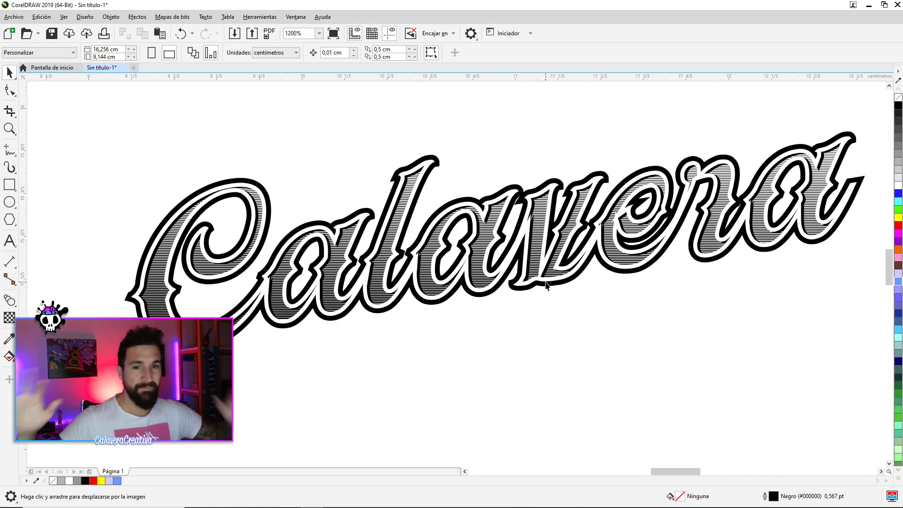
pyautogui.click(522, 289)
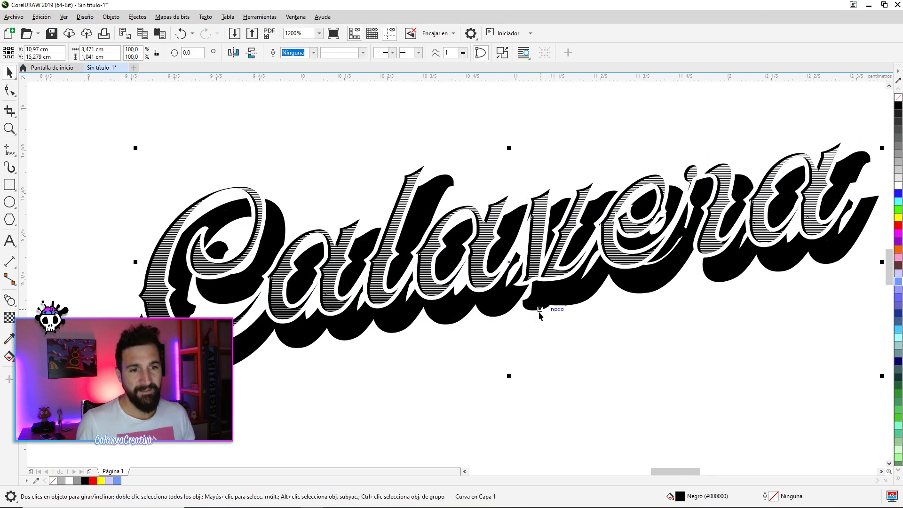
pyautogui.moveTo(558, 299)
pyautogui.mouseDown()
pyautogui.moveTo(423, 288)
pyautogui.moveTo(473, 277)
pyautogui.mouseUp()
pyautogui.click(8, 297)
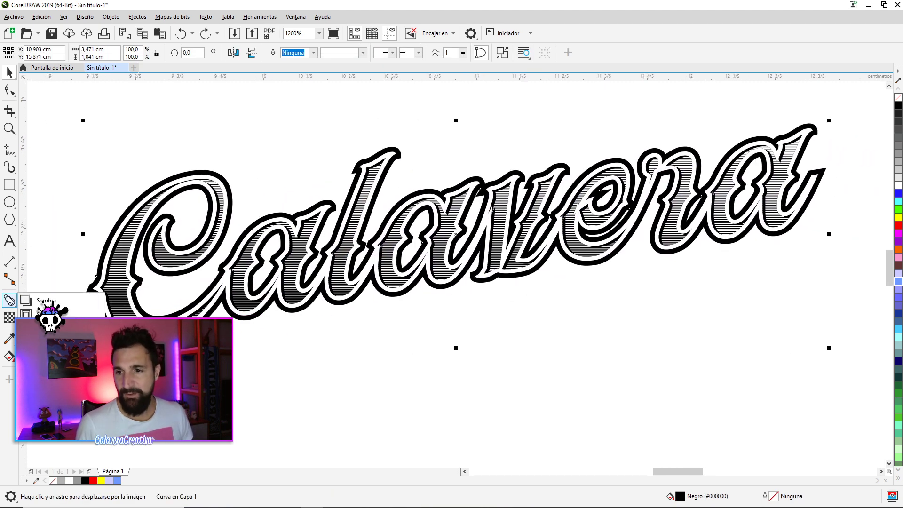
pyautogui.click(9, 72)
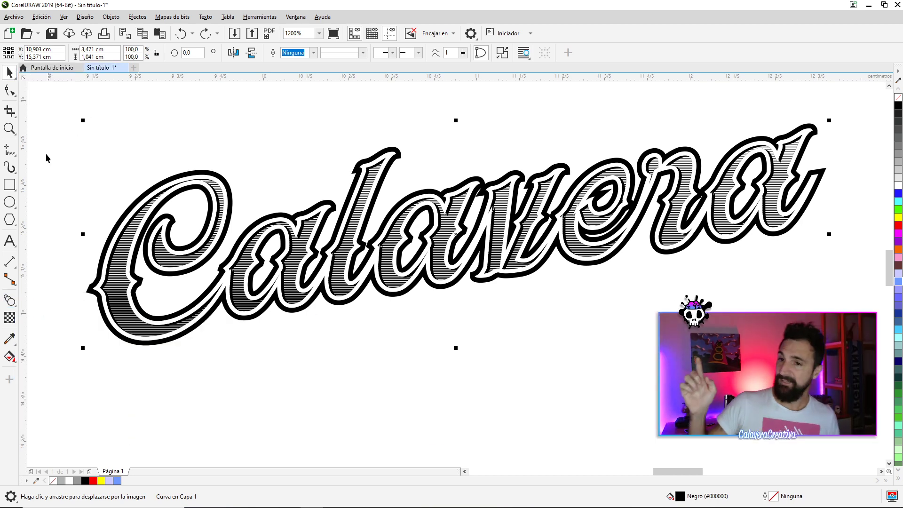
pyautogui.click(223, 359)
pyautogui.click(201, 325)
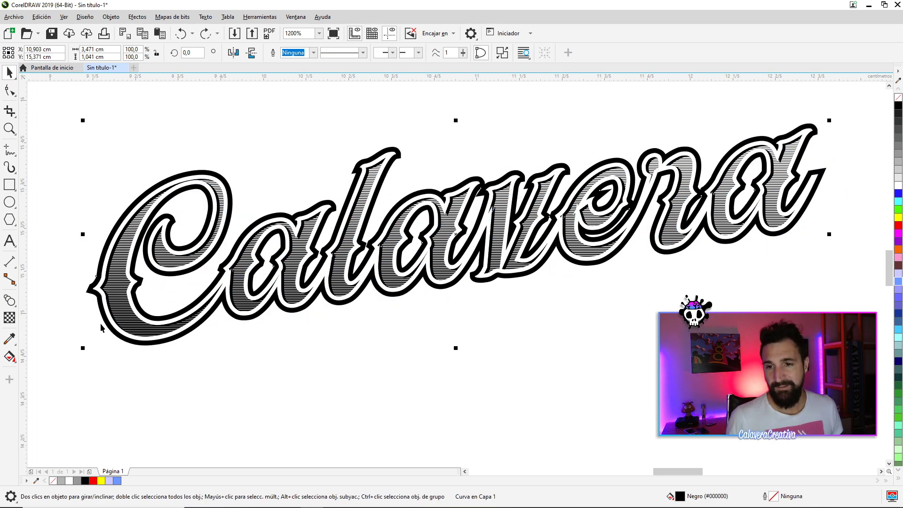
pyautogui.click(11, 302)
pyautogui.click(11, 303)
pyautogui.click(56, 385)
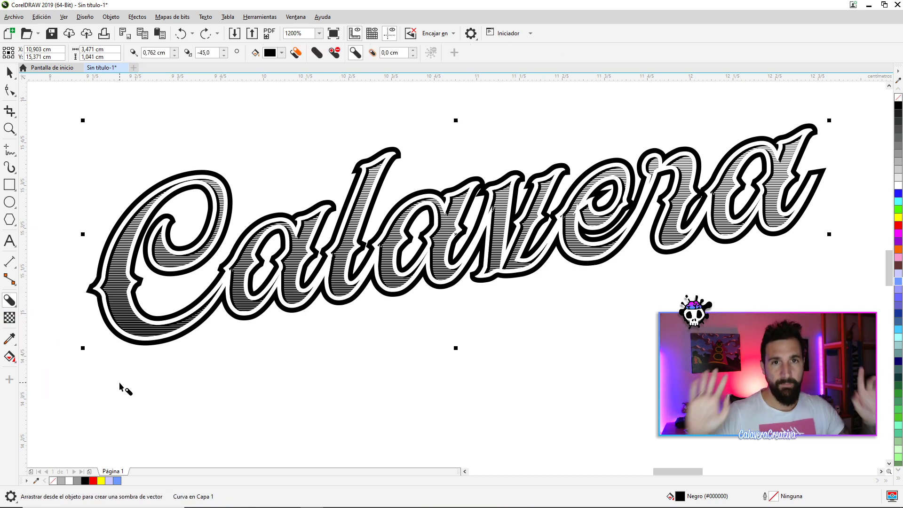
# Add a solid black block shadow extending down and right from the lettering
pyautogui.moveTo(438, 247); pyautogui.dragTo(462, 247)
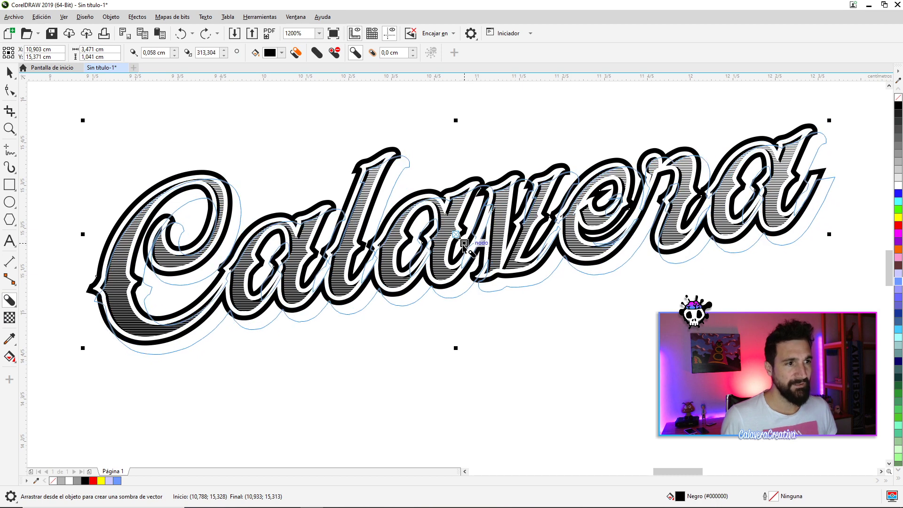
pyautogui.moveTo(463, 247); pyautogui.dragTo(463, 248)
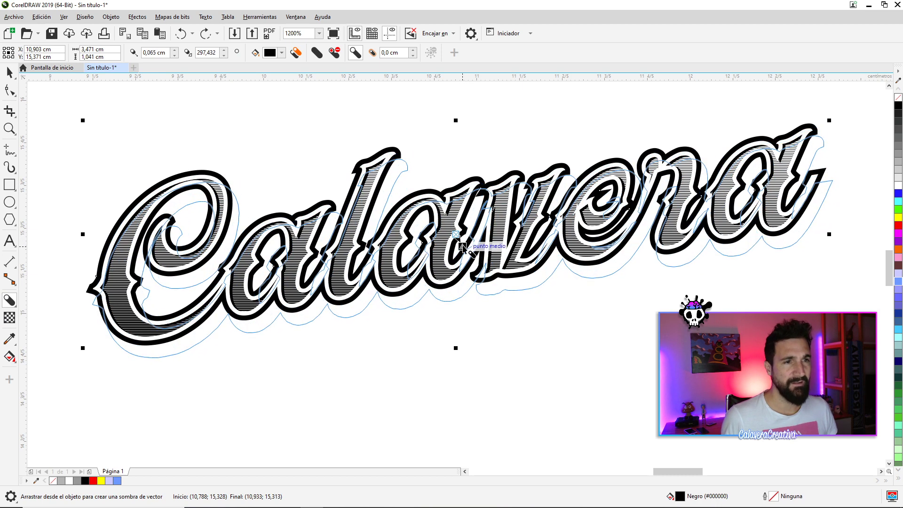
pyautogui.moveTo(461, 247); pyautogui.dragTo(459, 245)
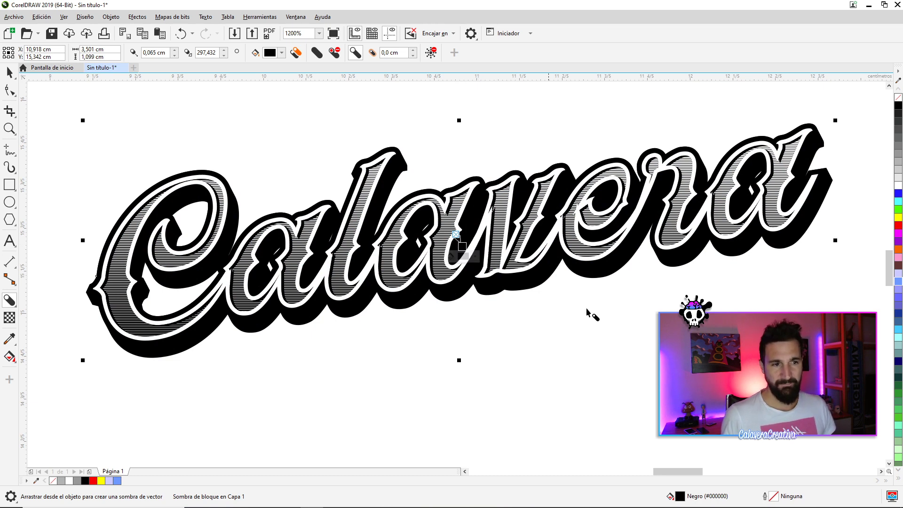
pyautogui.moveTo(462, 248)
pyautogui.mouseDown()
pyautogui.moveTo(459, 241)
pyautogui.moveTo(463, 254)
pyautogui.mouseUp()
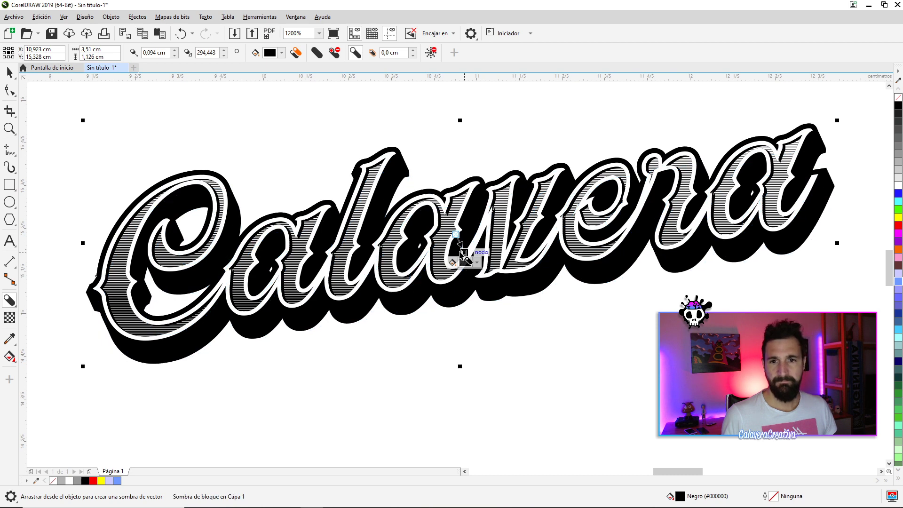
pyautogui.click(10, 72)
# Break the block shadow into a separate curve and move an outline piece off the lettering
pyautogui.rightClick(777, 243)
pyautogui.click(802, 244)
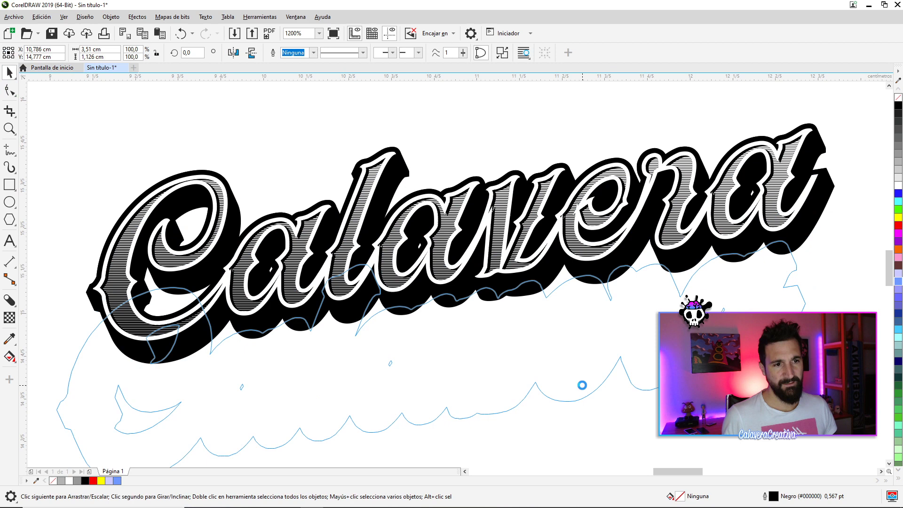
pyautogui.moveTo(807, 129); pyautogui.dragTo(797, 135)
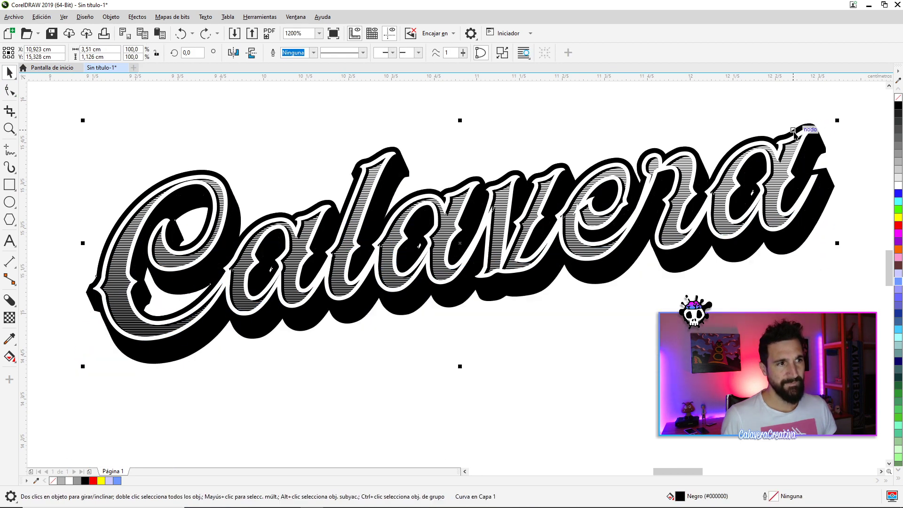
pyautogui.moveTo(797, 135); pyautogui.dragTo(756, 115)
pyautogui.hotkey('ctrl', 'z')
pyautogui.click(813, 126)
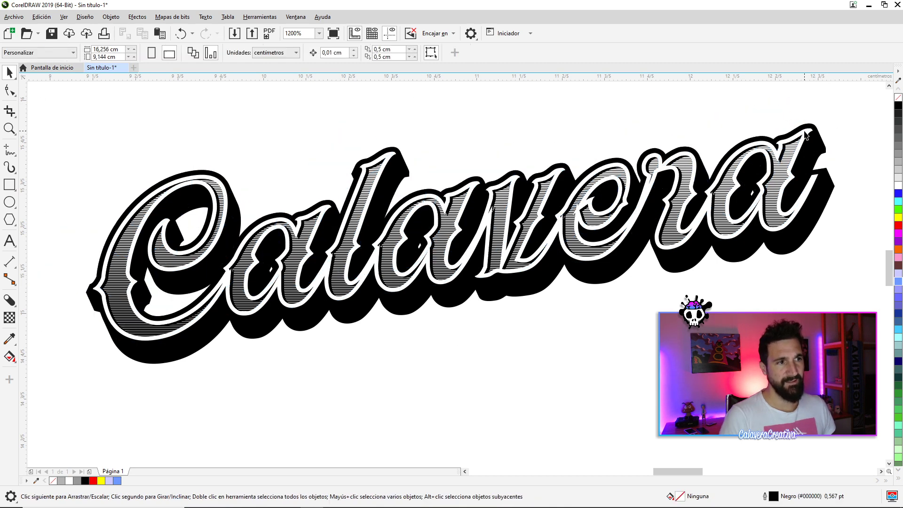
pyautogui.scroll(-2, 282, 217)
pyautogui.moveTo(257, 282)
pyautogui.mouseDown()
pyautogui.moveTo(292, 312)
pyautogui.moveTo(300, 304)
pyautogui.mouseUp()
pyautogui.hotkey('ctrl', 'z')
pyautogui.click(425, 125)
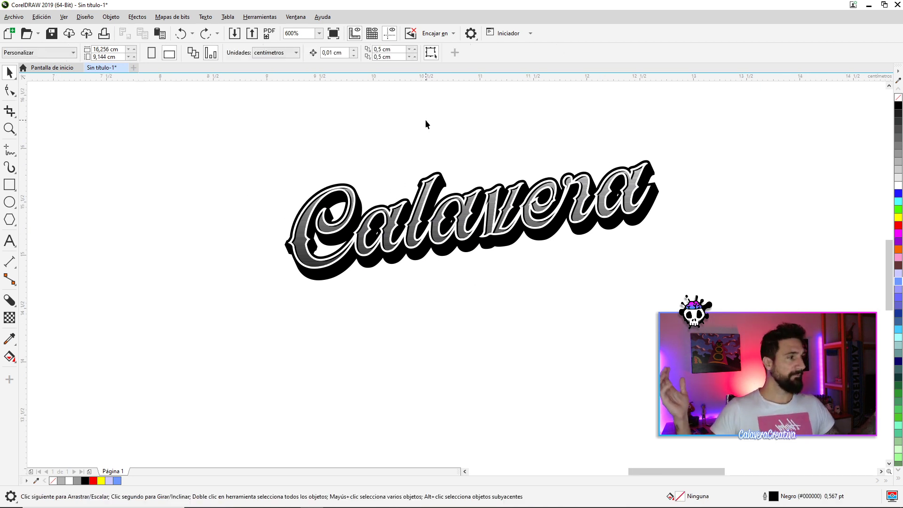
pyautogui.click(8, 188)
pyautogui.moveTo(104, 188); pyautogui.dragTo(166, 252)
pyautogui.click(10, 72)
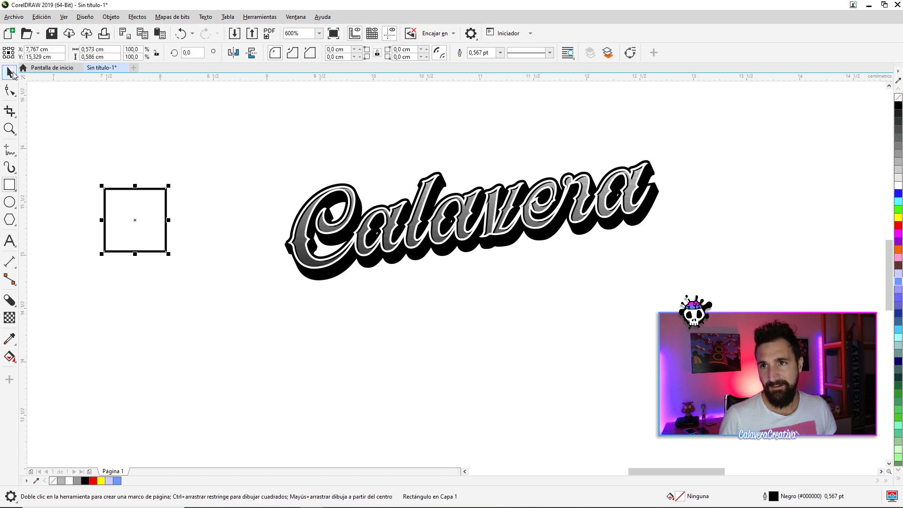
pyautogui.click(897, 139)
pyautogui.rightClick(898, 97)
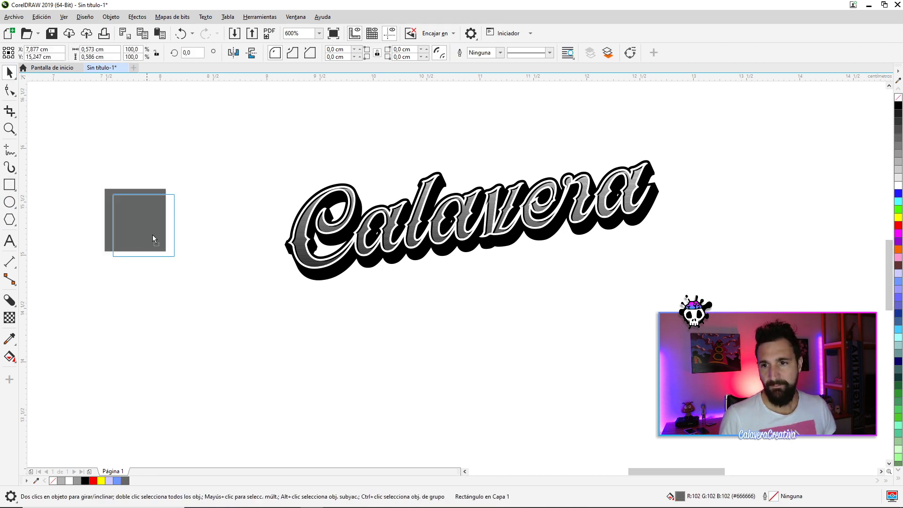
pyautogui.moveTo(144, 230); pyautogui.dragTo(187, 264)
pyautogui.click(12, 305)
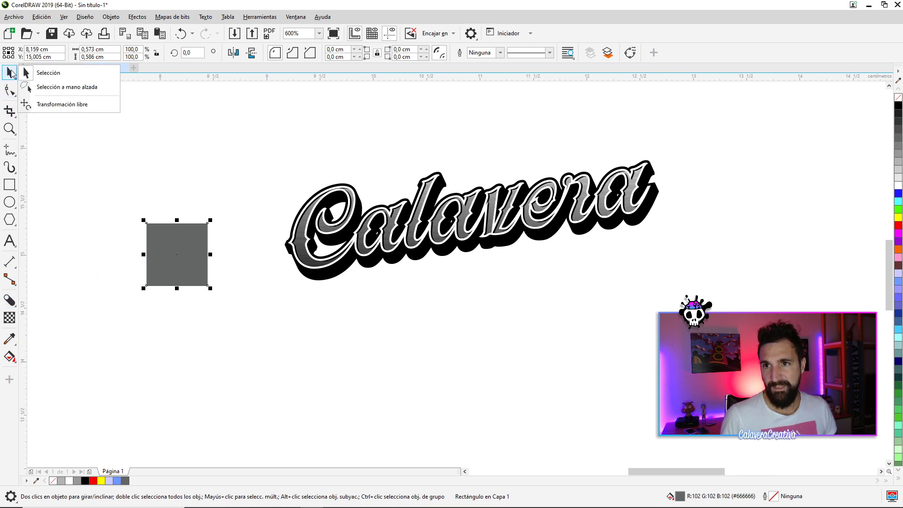
pyautogui.moveTo(176, 249); pyautogui.dragTo(184, 257)
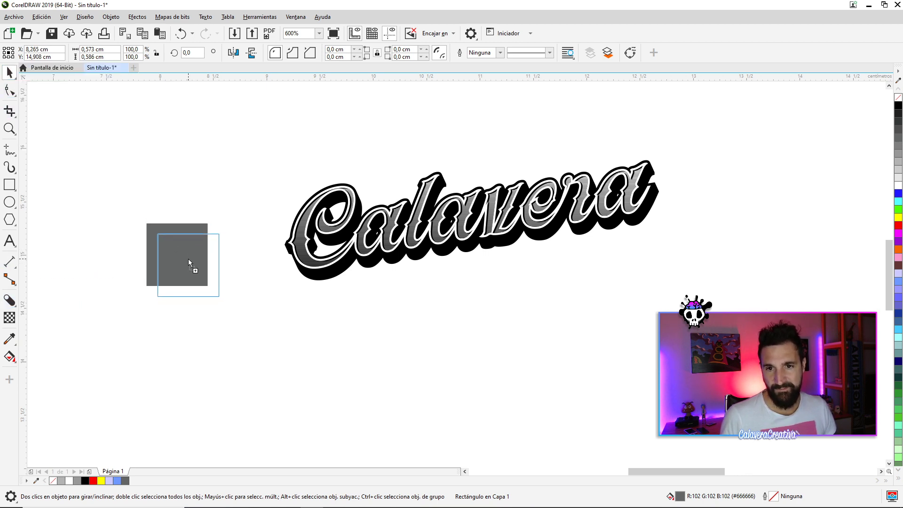
pyautogui.moveTo(185, 258); pyautogui.dragTo(185, 258)
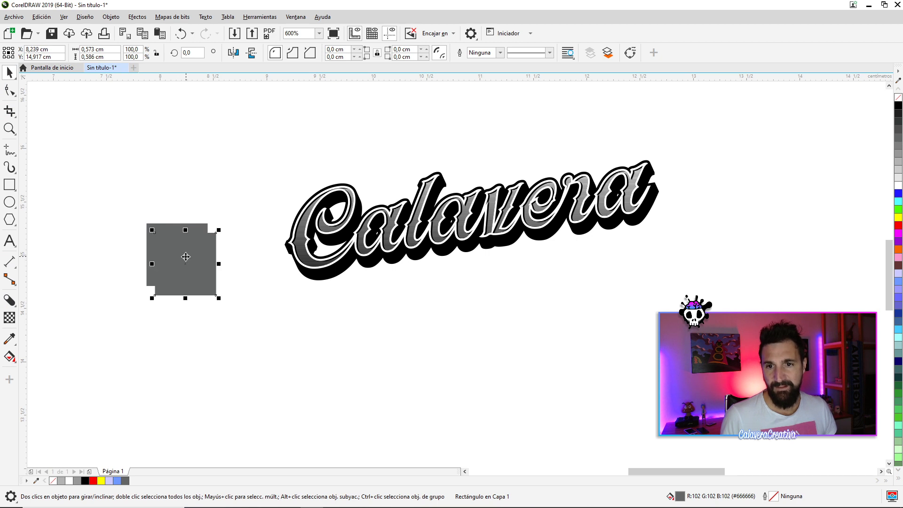
pyautogui.click(10, 300)
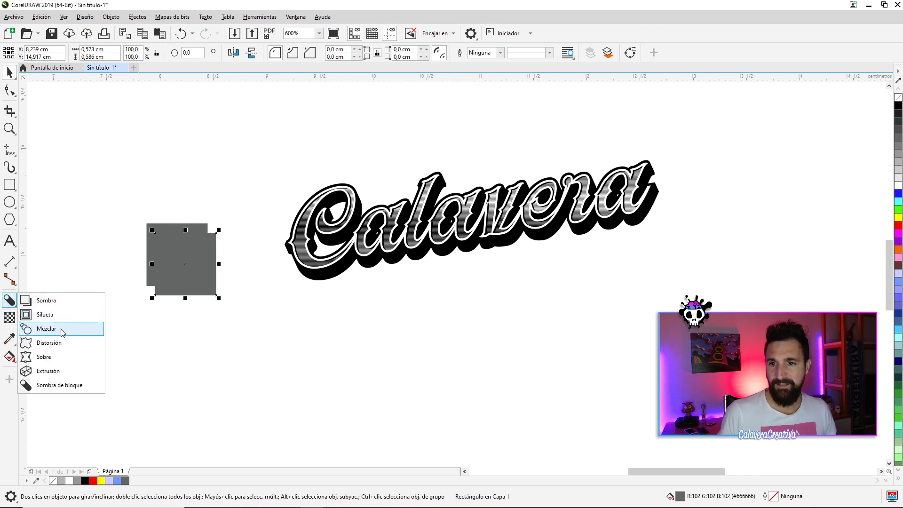
pyautogui.click(61, 330)
pyautogui.moveTo(160, 230); pyautogui.dragTo(191, 230)
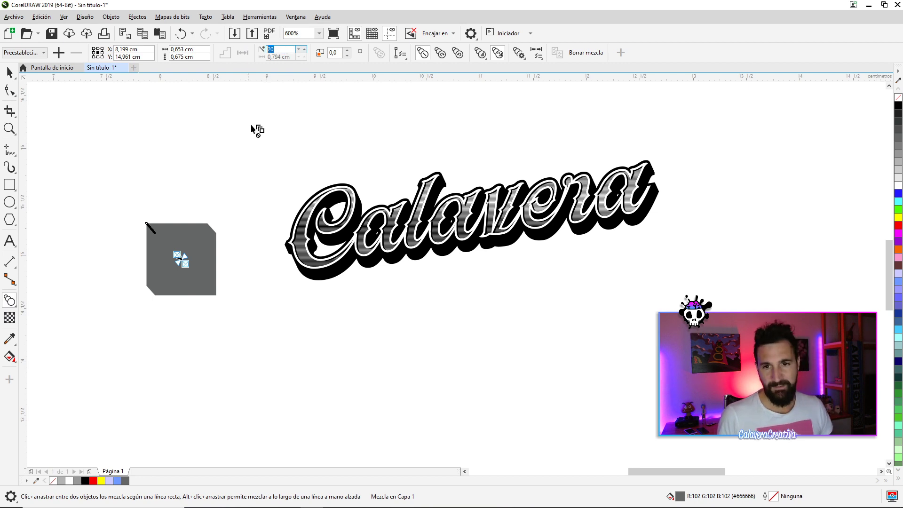
pyautogui.scroll(3, 194, 235)
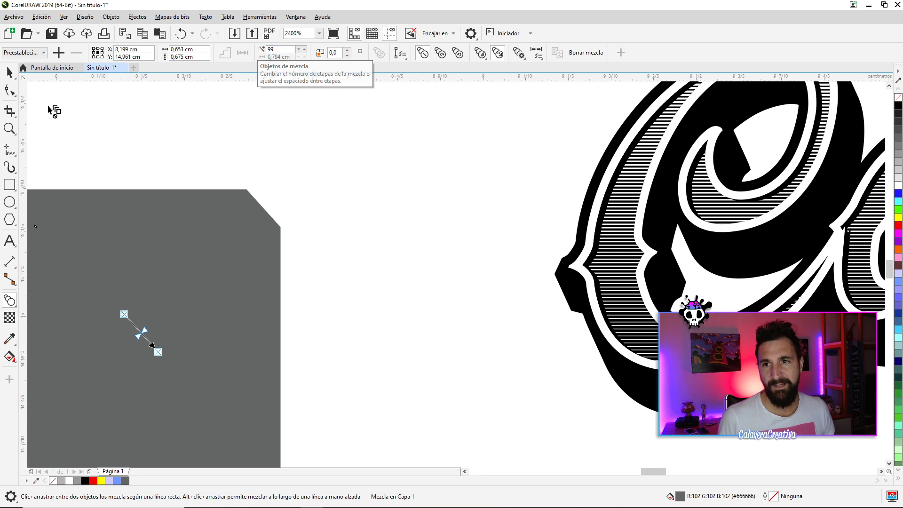
pyautogui.click(10, 72)
pyautogui.rightClick(253, 227)
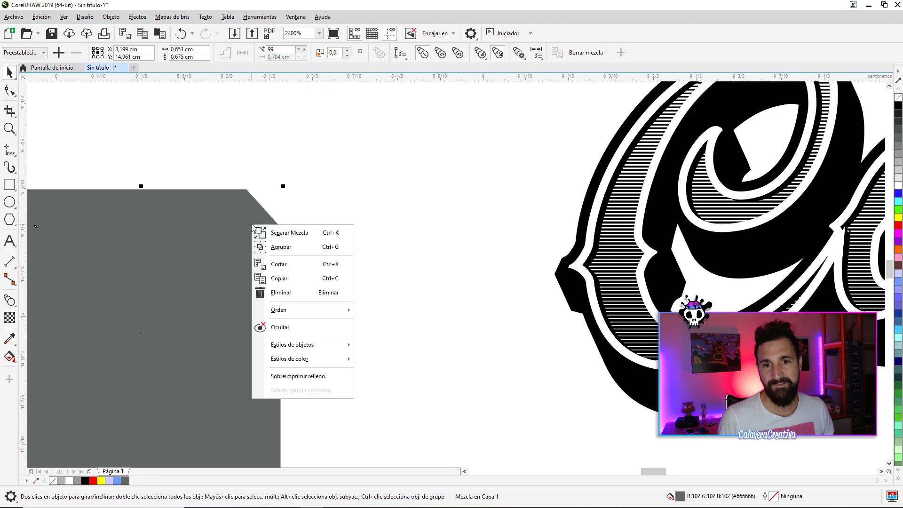
pyautogui.click(282, 233)
pyautogui.scroll(-2, 307, 133)
pyautogui.moveTo(264, 218); pyautogui.dragTo(355, 161)
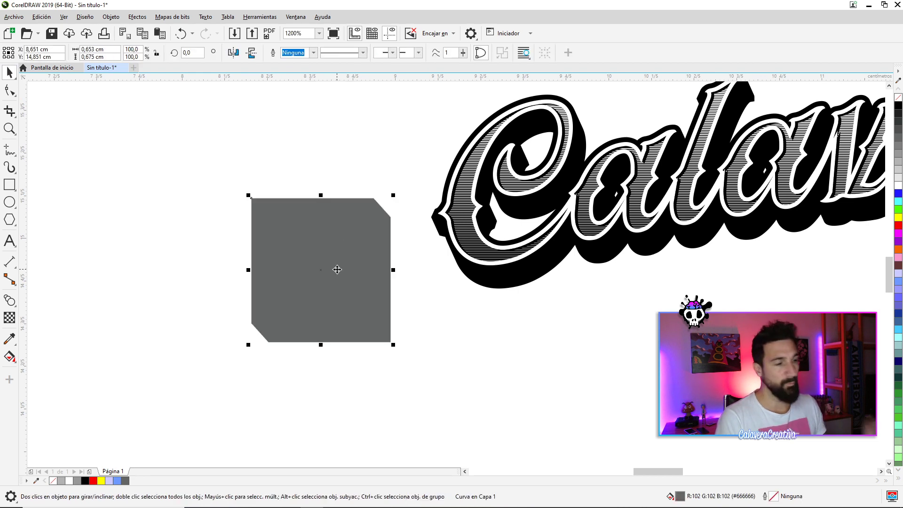
pyautogui.press('Delete')
pyautogui.scroll(-1, 288, 245)
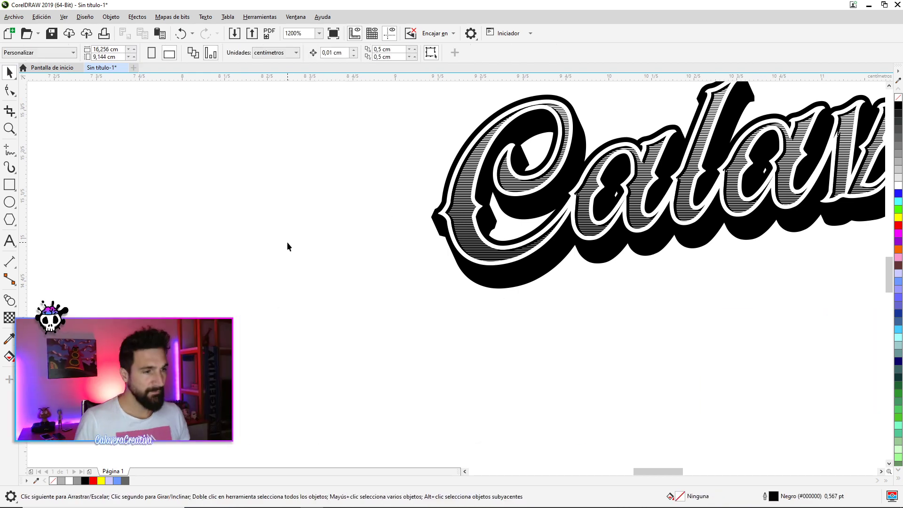
pyautogui.scroll(-1, 287, 245)
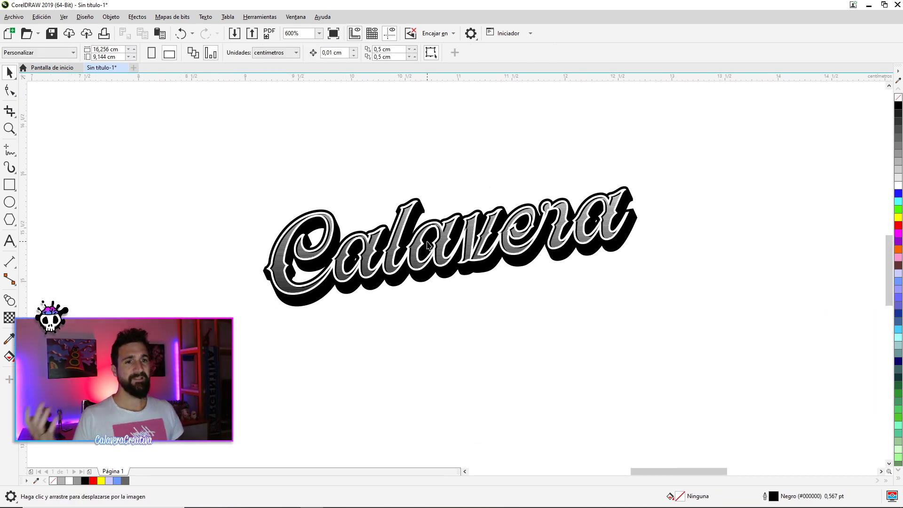
pyautogui.scroll(-1, 401, 246)
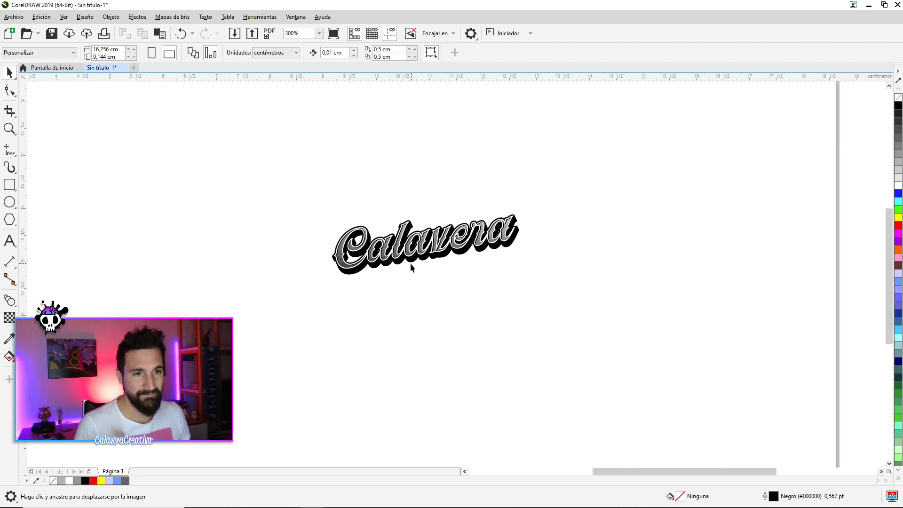
# Send the paper texture to the back, resize it and rotate it 270°
pyautogui.scroll(1, 353, 238)
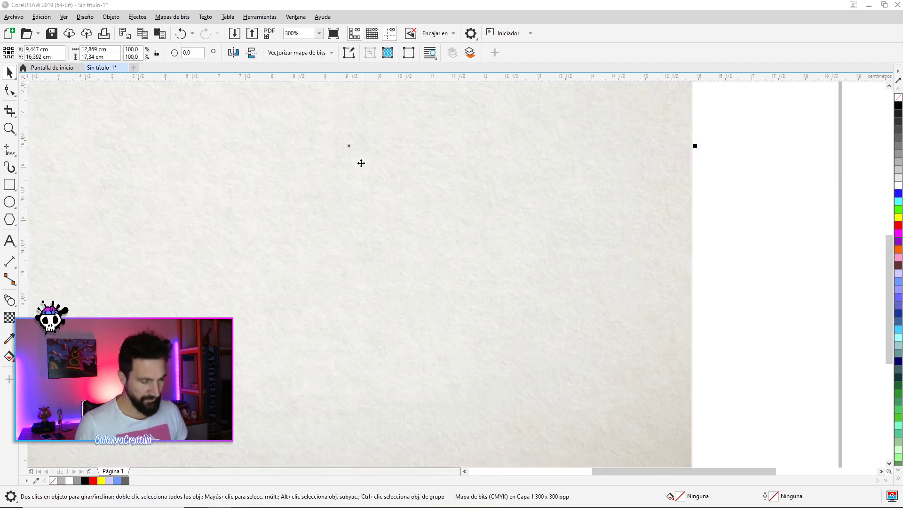
pyautogui.scroll(-2, 466, 213)
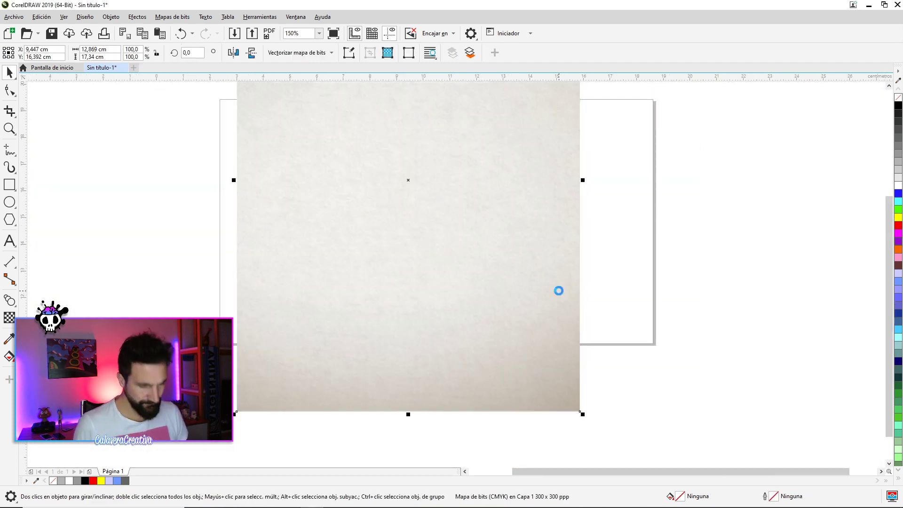
pyautogui.hotkey('shift', 'pagedown')
pyautogui.moveTo(522, 267)
pyautogui.mouseDown()
pyautogui.moveTo(571, 286)
pyautogui.moveTo(540, 316)
pyautogui.mouseUp()
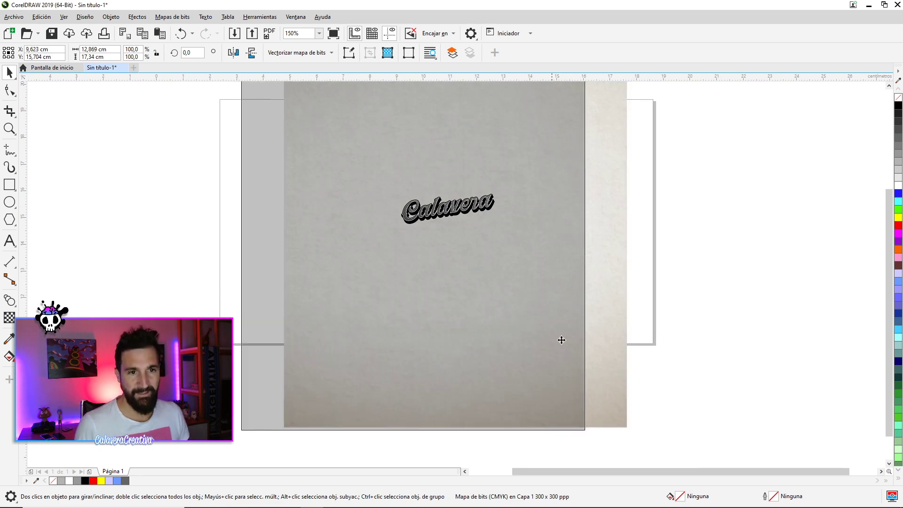
pyautogui.moveTo(586, 431)
pyautogui.mouseDown()
pyautogui.moveTo(535, 340)
pyautogui.moveTo(513, 318)
pyautogui.mouseUp()
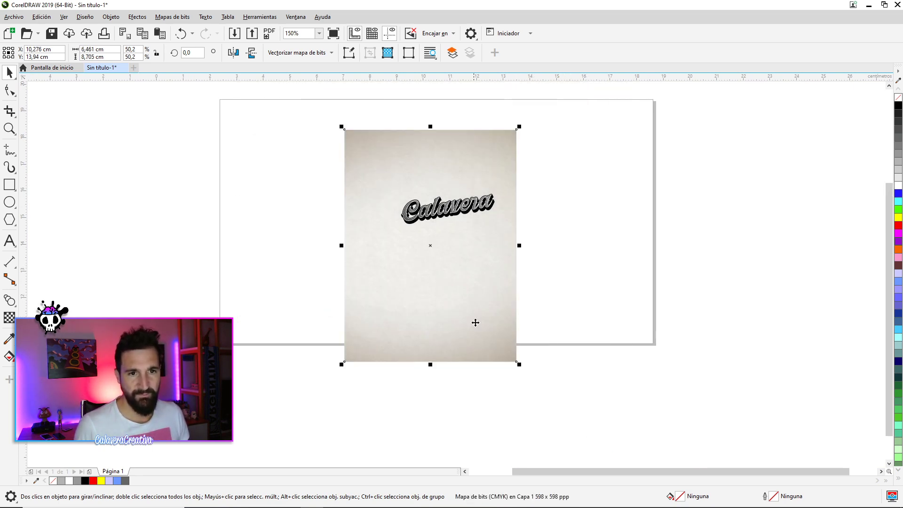
pyautogui.moveTo(457, 248); pyautogui.dragTo(484, 282)
pyautogui.click(484, 282)
pyautogui.moveTo(532, 109); pyautogui.dragTo(576, 313)
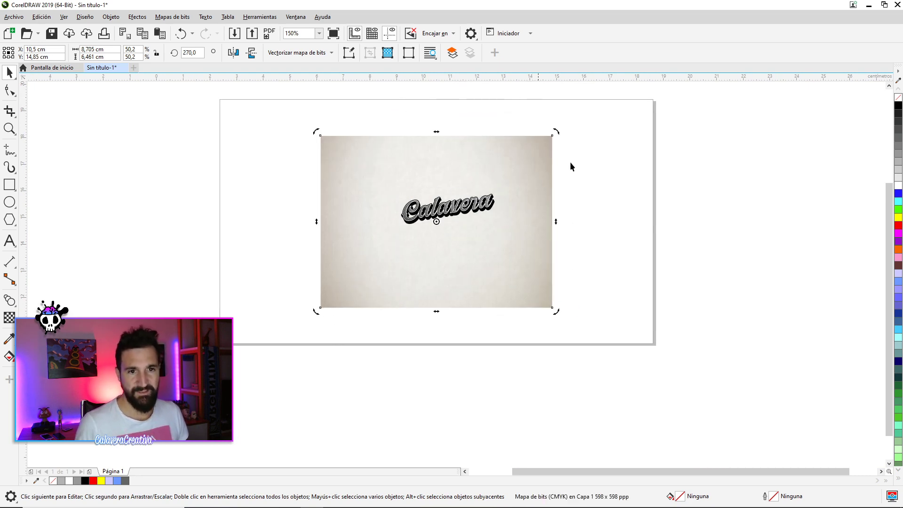
# Scale up the three Calavera lettering parts and group them
pyautogui.moveTo(512, 181); pyautogui.dragTo(376, 231)
pyautogui.moveTo(398, 191); pyautogui.dragTo(366, 177)
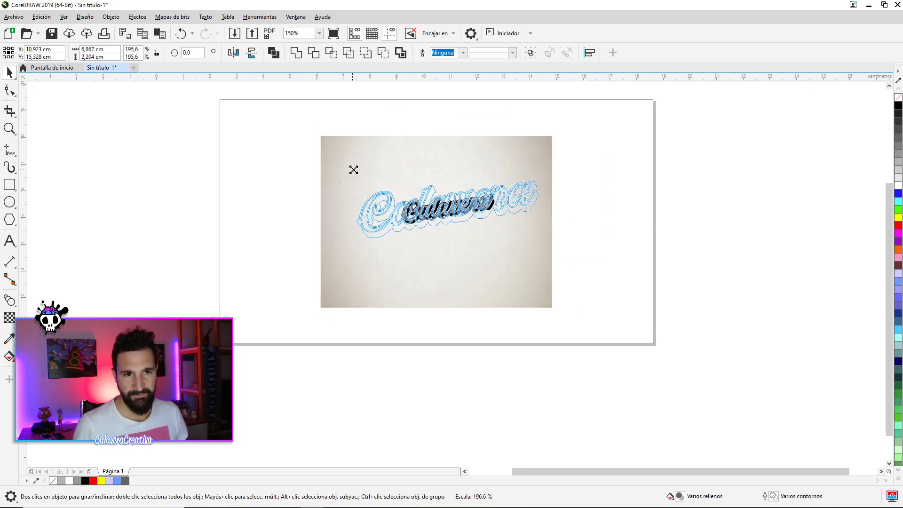
pyautogui.hotkey('ctrl', 'g')
# Scale the paper texture to 78.6% about its centre, then select the Calavera group
pyautogui.press('Escape')
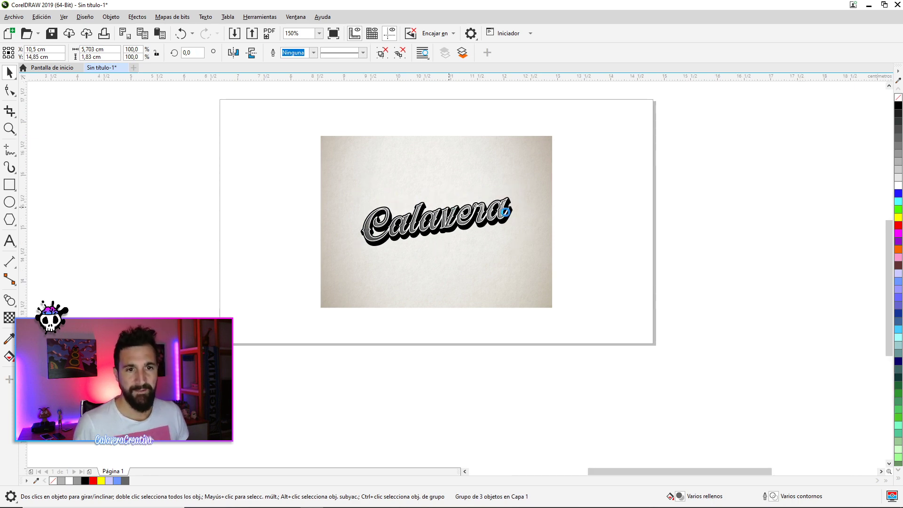
pyautogui.scroll(1, 448, 206)
pyautogui.click(650, 274)
pyautogui.scroll(-1, 656, 329)
pyautogui.keyDown('shift'); pyautogui.moveTo(657, 363); pyautogui.dragTo(723, 412); pyautogui.keyUp('shift')
pyautogui.scroll(1, 543, 255)
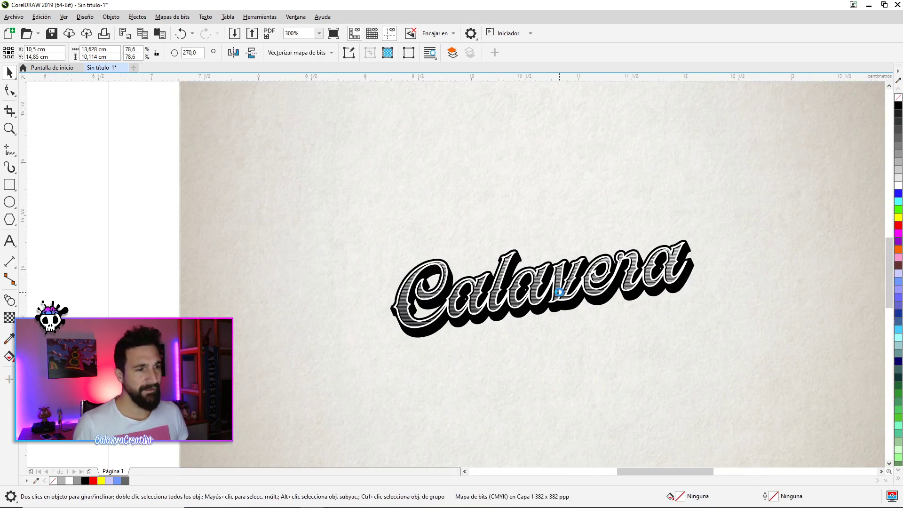
pyautogui.scroll(1, 575, 284)
pyautogui.click(570, 279)
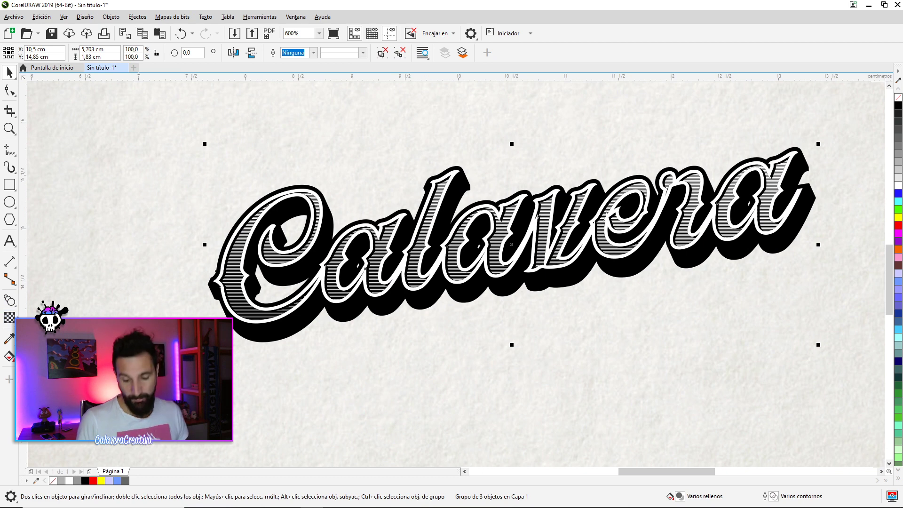
pyautogui.click(9, 318)
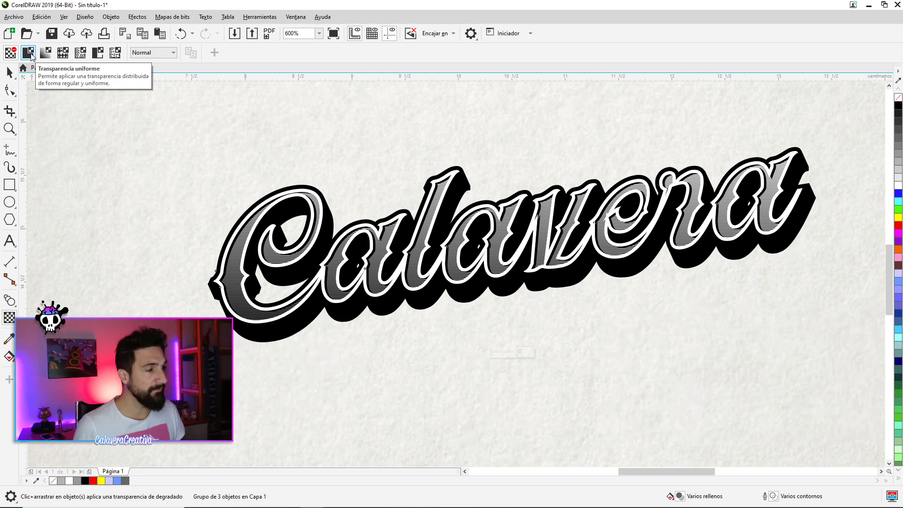
# Apply a uniform transparency of 15 to the Calavera lettering
pyautogui.click(29, 52)
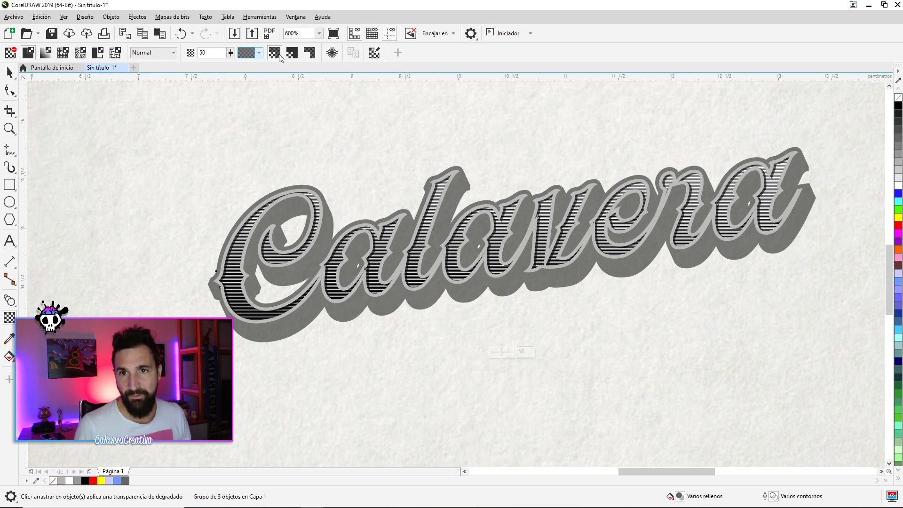
pyautogui.write('15')
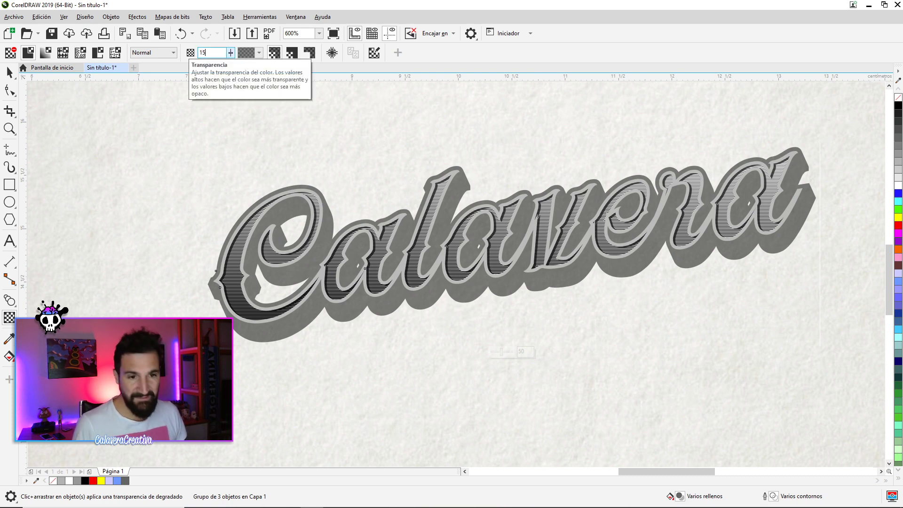
pyautogui.press('Return')
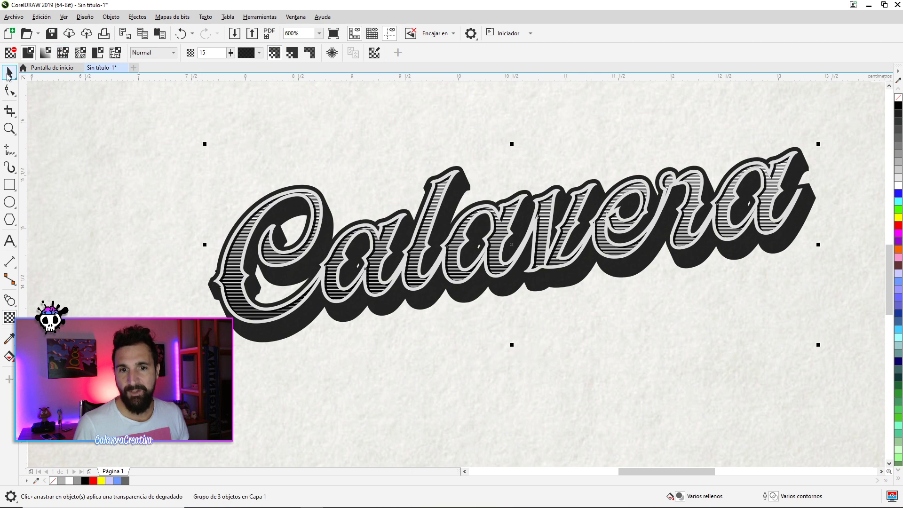
pyautogui.click(8, 73)
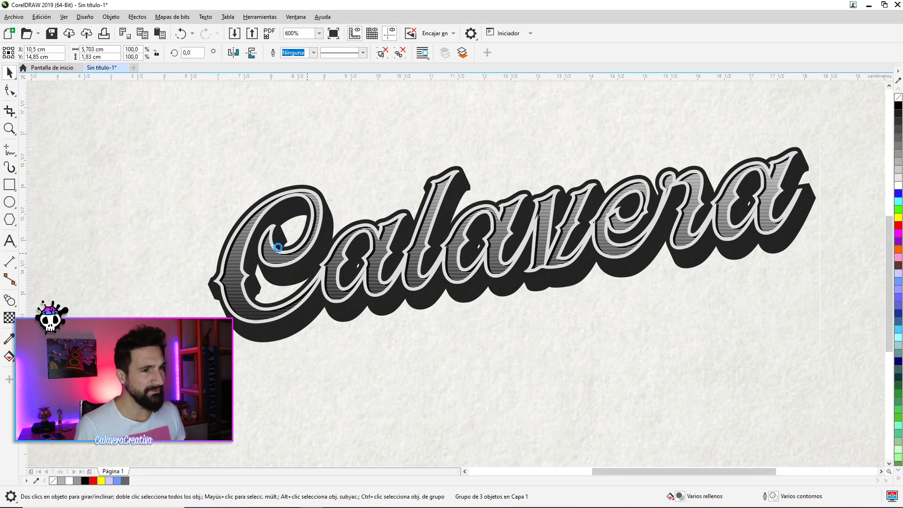
# Deselect the lettering and drag the ornament EPS file onto the canvas to import it
pyautogui.scroll(-2, 479, 219)
pyautogui.click(869, 180)
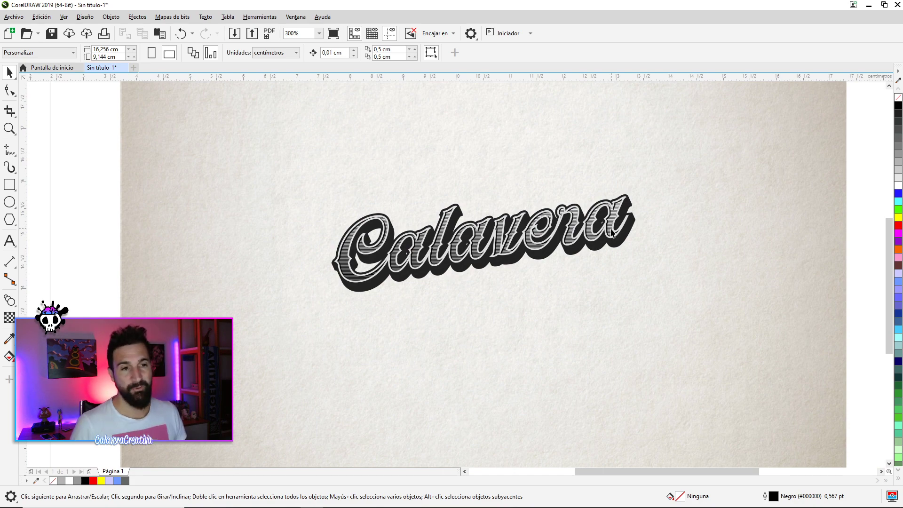
pyautogui.scroll(2, 480, 233)
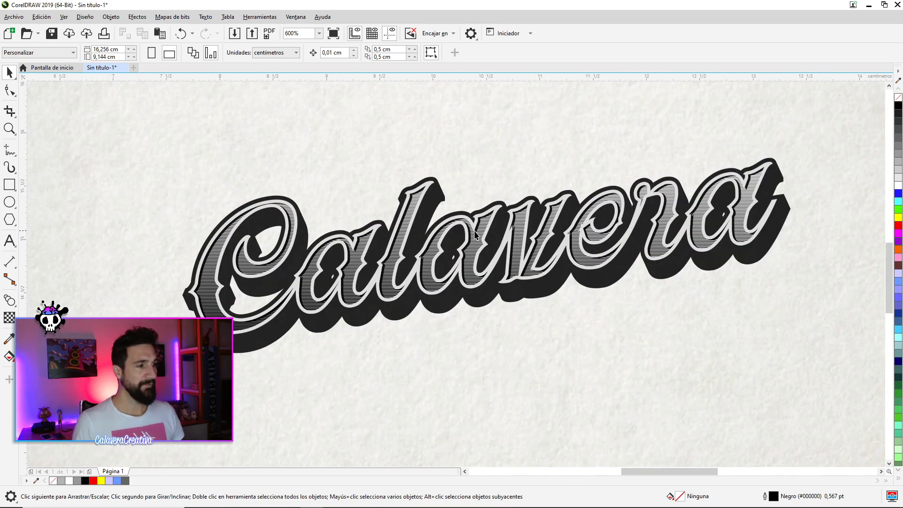
pyautogui.scroll(-2, 480, 233)
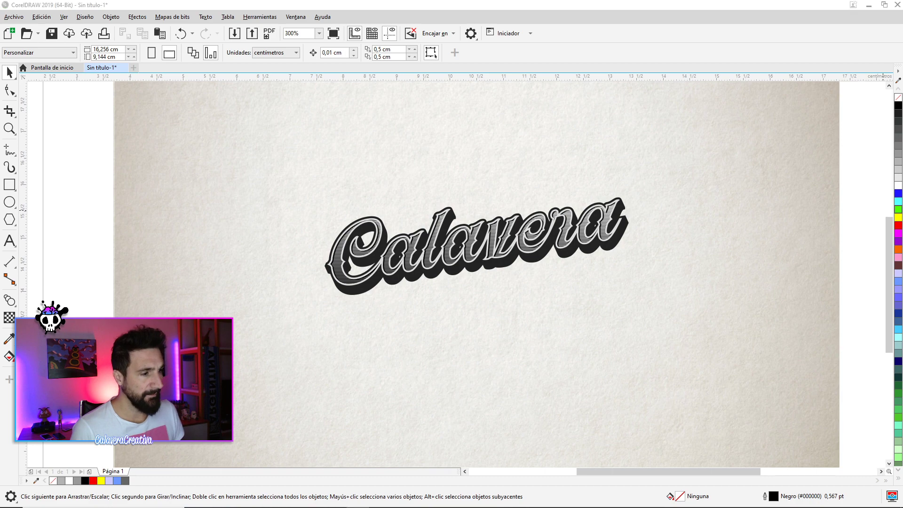
pyautogui.moveTo(618, 141); pyautogui.dragTo(616, 140)
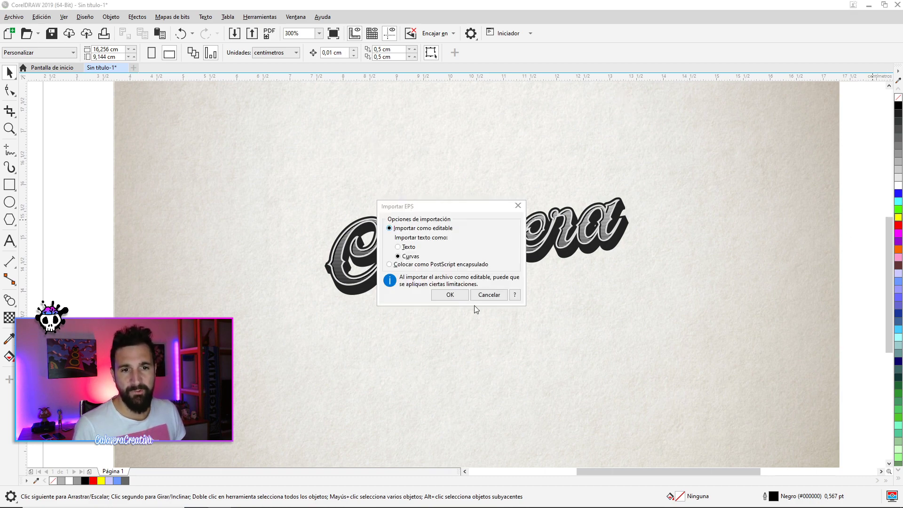
# Import the ornament EPS as editable curves, move it left of the artwork, and ungroup it
pyautogui.click(450, 295)
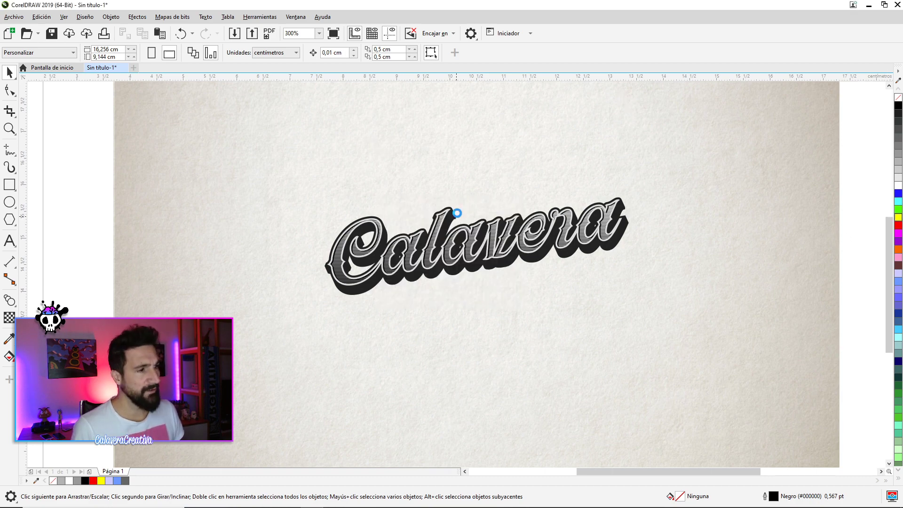
pyautogui.scroll(-3, 471, 198)
pyautogui.scroll(-2, 471, 197)
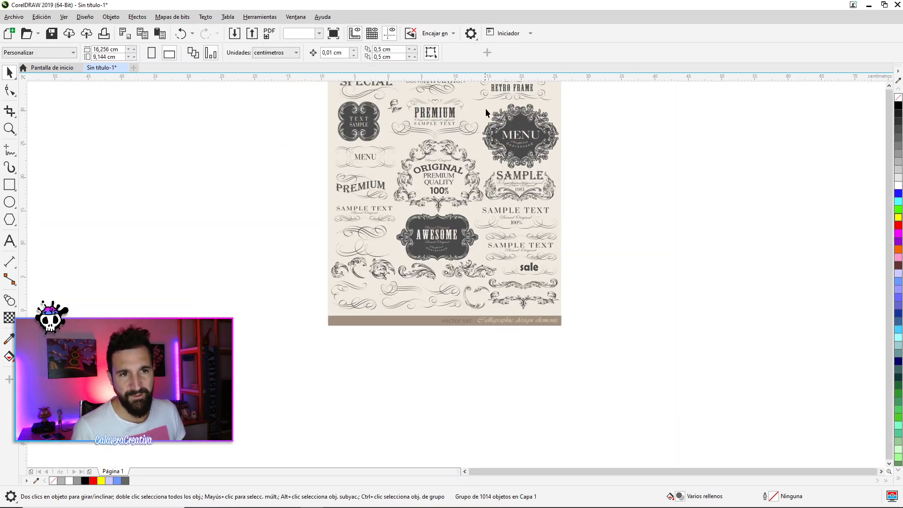
pyautogui.moveTo(472, 198)
pyautogui.mouseDown()
pyautogui.moveTo(223, 263)
pyautogui.moveTo(257, 213)
pyautogui.mouseUp()
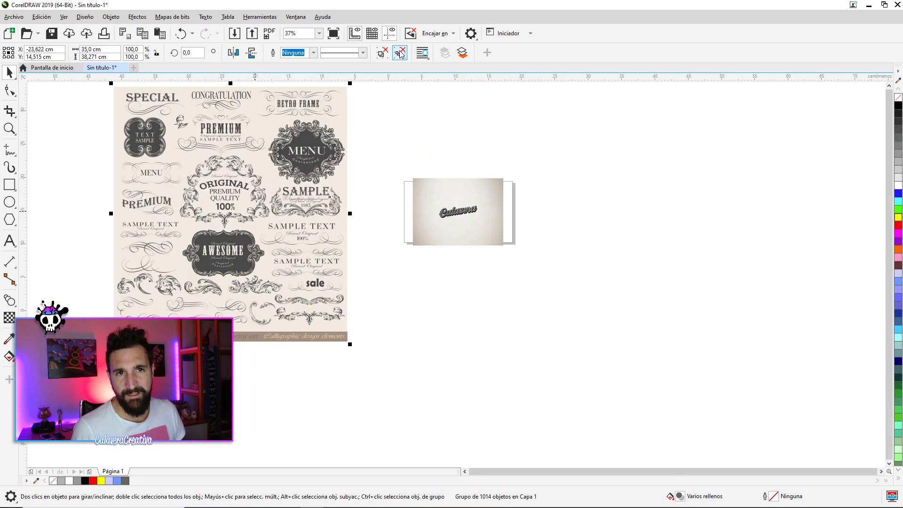
pyautogui.click(400, 53)
pyautogui.click(553, 140)
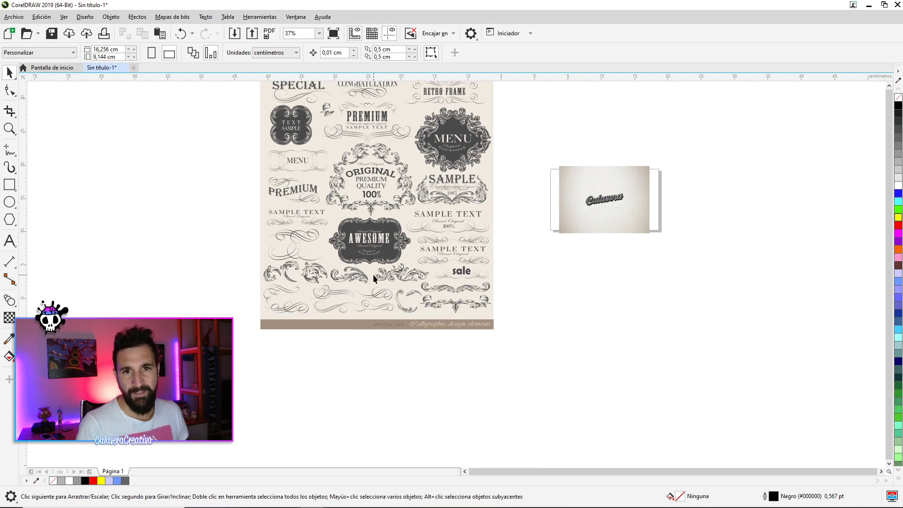
# Delete the caption band and the rest of the ornament sheet, keeping the baroque flourish row
pyautogui.scroll(3, 373, 275)
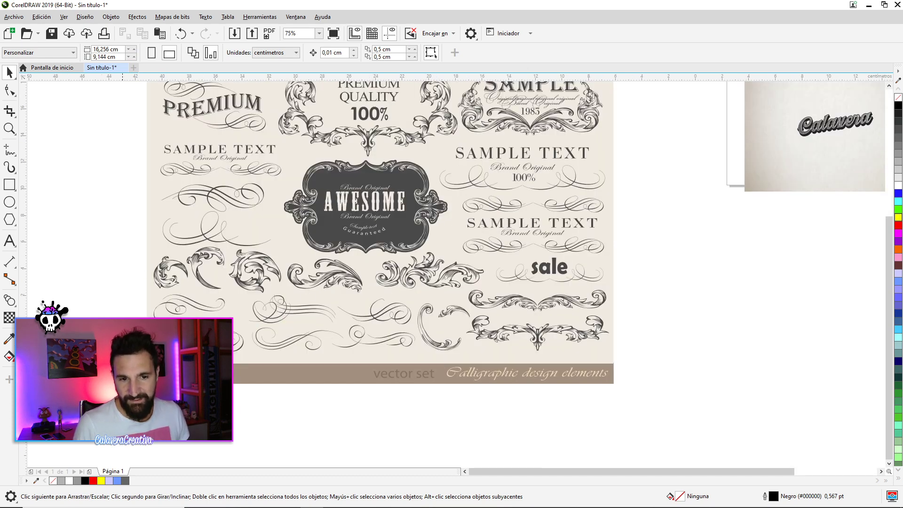
pyautogui.moveTo(644, 346); pyautogui.dragTo(644, 349)
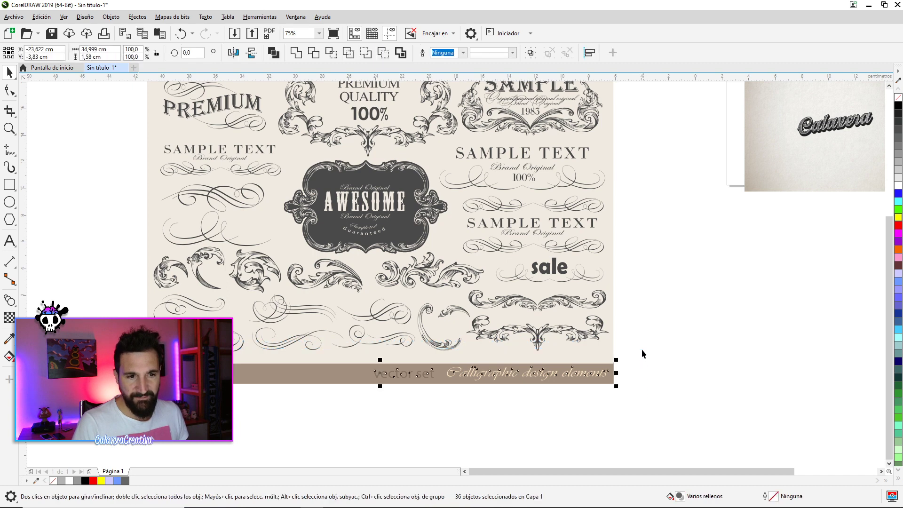
pyautogui.press('Delete')
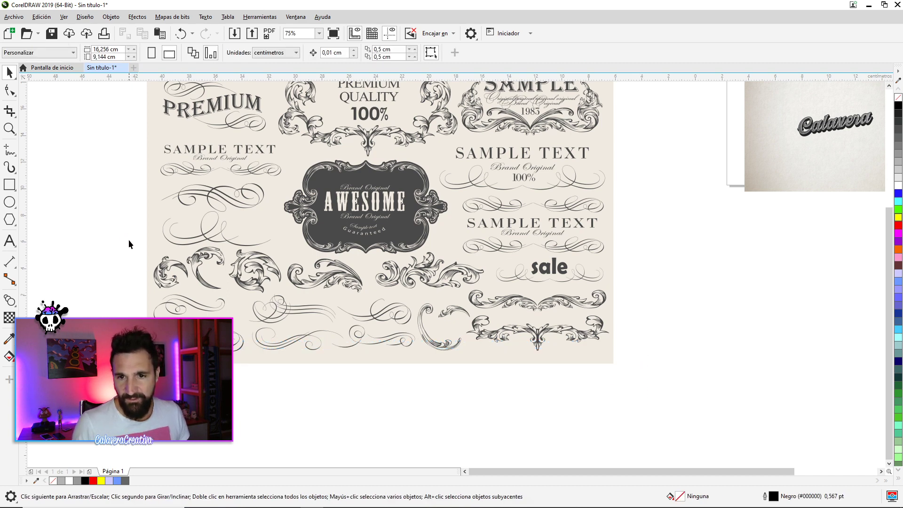
pyautogui.moveTo(372, 306)
pyautogui.mouseDown()
pyautogui.moveTo(551, 333)
pyautogui.moveTo(506, 348)
pyautogui.moveTo(526, 371)
pyautogui.mouseUp()
pyautogui.scroll(-3, 369, 291)
pyautogui.scroll(-2, 500, 338)
pyautogui.press('Delete')
pyautogui.scroll(3, 548, 277)
pyautogui.scroll(3, 552, 274)
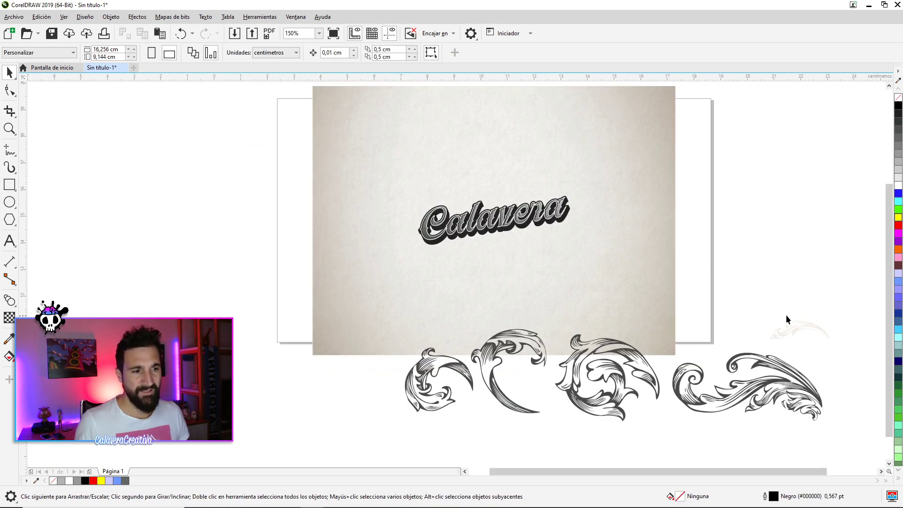
# Delete the stray curve and three left flourishes, then group the remaining right flourish
pyautogui.click(816, 326)
pyautogui.press('Delete')
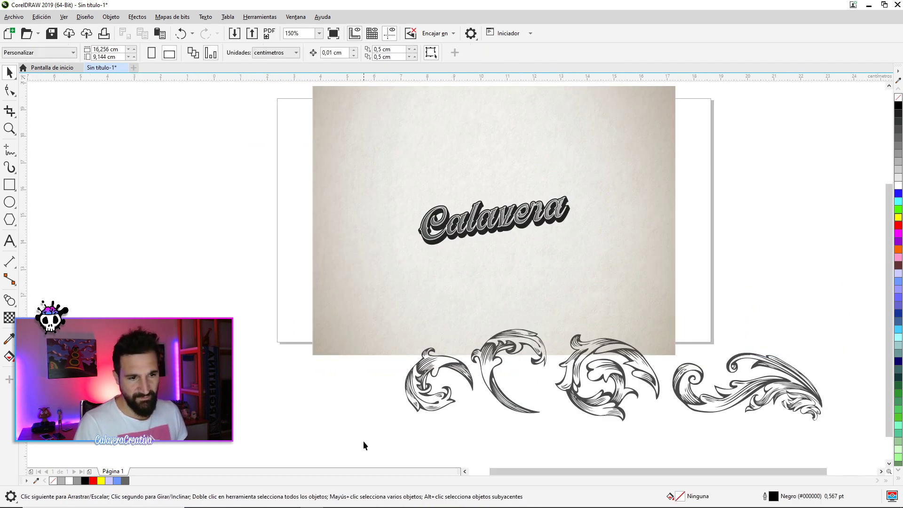
pyautogui.moveTo(675, 295); pyautogui.dragTo(676, 295)
pyautogui.press('Delete')
pyautogui.moveTo(852, 317); pyautogui.dragTo(594, 443)
pyautogui.hotkey('ctrl', 'g')
# Move the grouped flourish onto the lettering and rotate it about 41 degrees
pyautogui.moveTo(807, 371); pyautogui.dragTo(512, 222)
pyautogui.moveTo(535, 194)
pyautogui.mouseDown()
pyautogui.moveTo(494, 221)
pyautogui.moveTo(425, 242)
pyautogui.mouseUp()
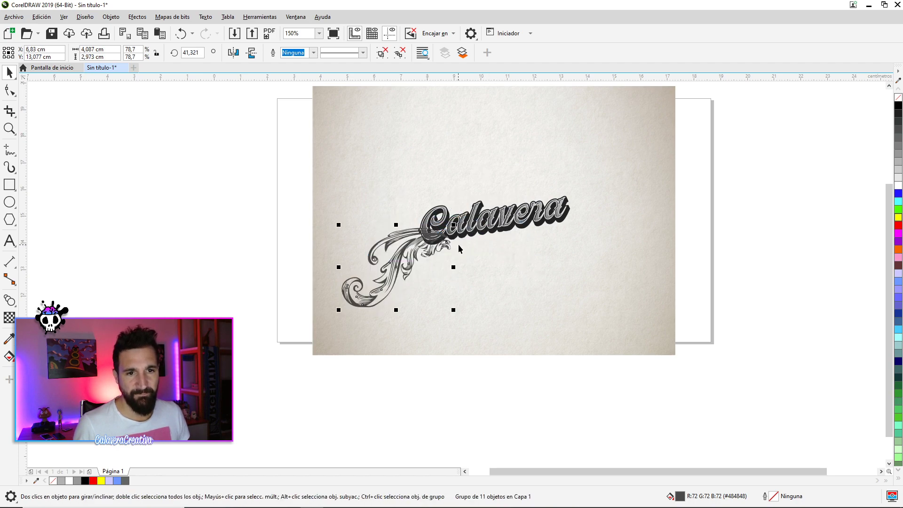
pyautogui.scroll(2, 447, 244)
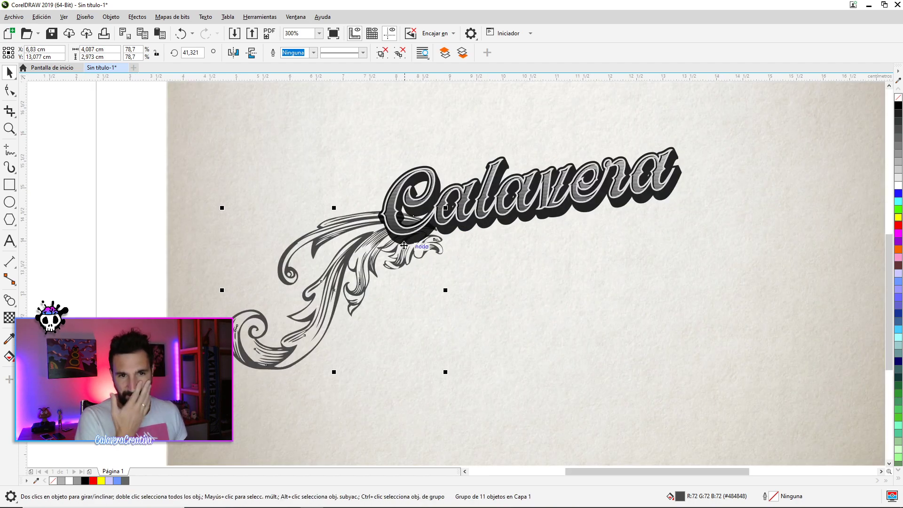
pyautogui.moveTo(431, 254); pyautogui.dragTo(440, 246)
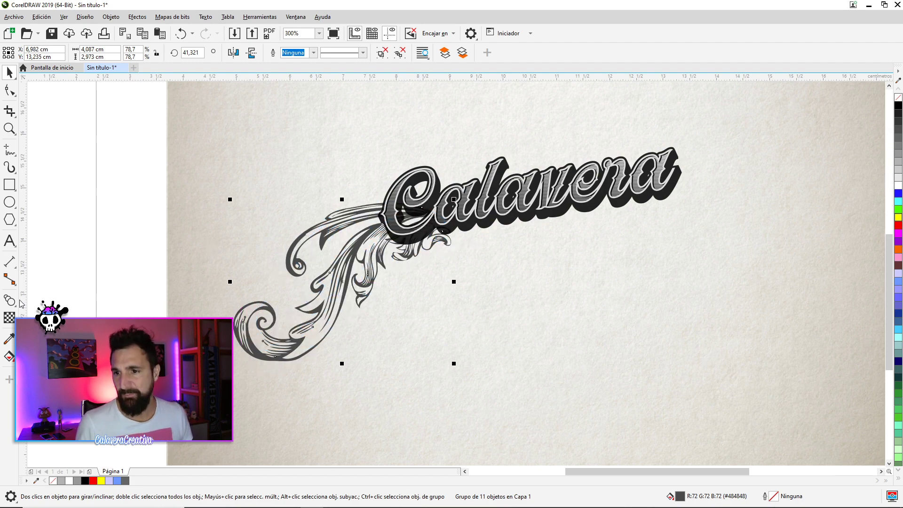
pyautogui.scroll(-2, 434, 263)
# Duplicate the flourish, turn the copy to the upper right, shrink it to 41%, and place it above the word
pyautogui.moveTo(388, 264); pyautogui.dragTo(506, 266)
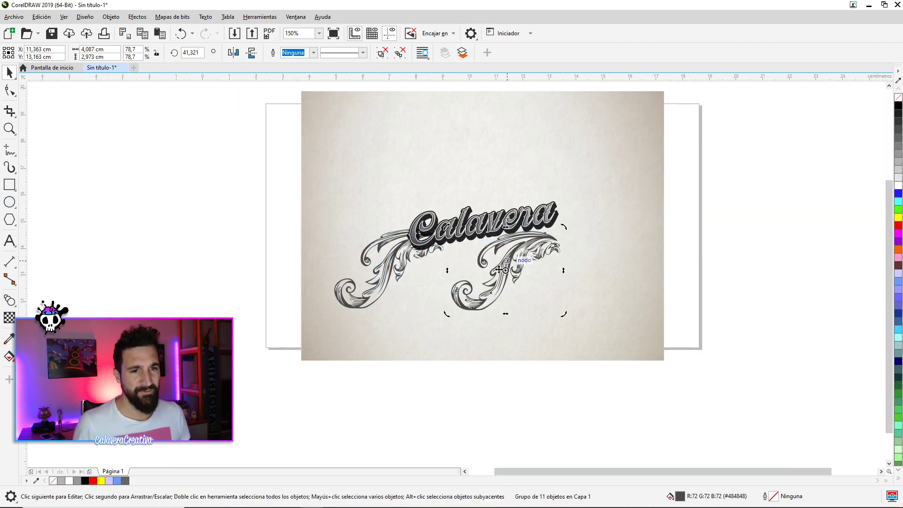
pyautogui.moveTo(448, 312); pyautogui.dragTo(664, 149)
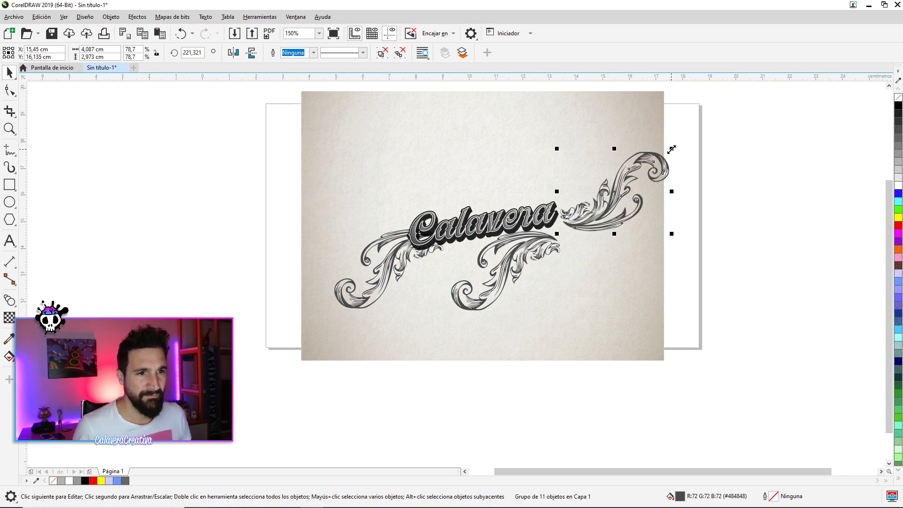
pyautogui.moveTo(671, 149); pyautogui.dragTo(617, 189)
pyautogui.moveTo(571, 230); pyautogui.dragTo(509, 194)
# Delete the leftover lower flourishes and enlarge the upper flourish to 78.7%
pyautogui.click(556, 237)
pyautogui.press('Delete')
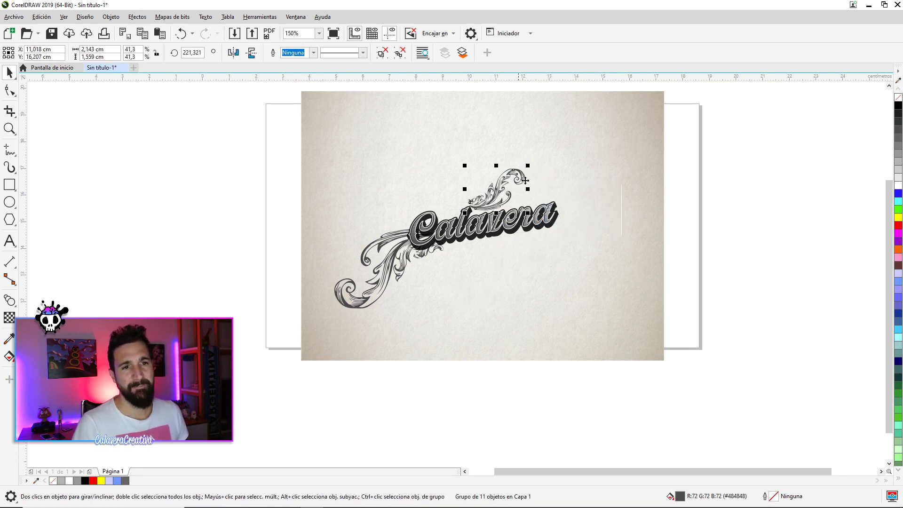
pyautogui.moveTo(528, 165); pyautogui.dragTo(577, 136)
pyautogui.click(402, 261)
pyautogui.press('Delete')
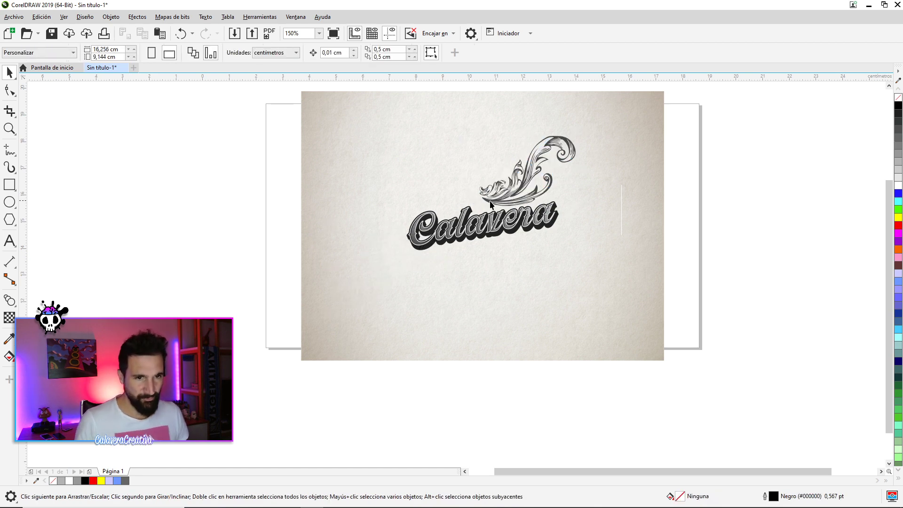
pyautogui.scroll(2, 490, 203)
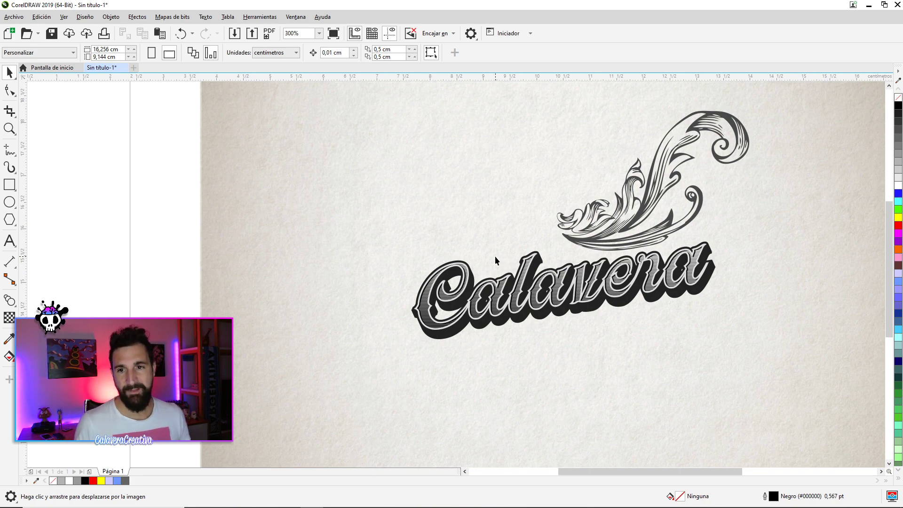
pyautogui.moveTo(495, 256); pyautogui.dragTo(396, 152)
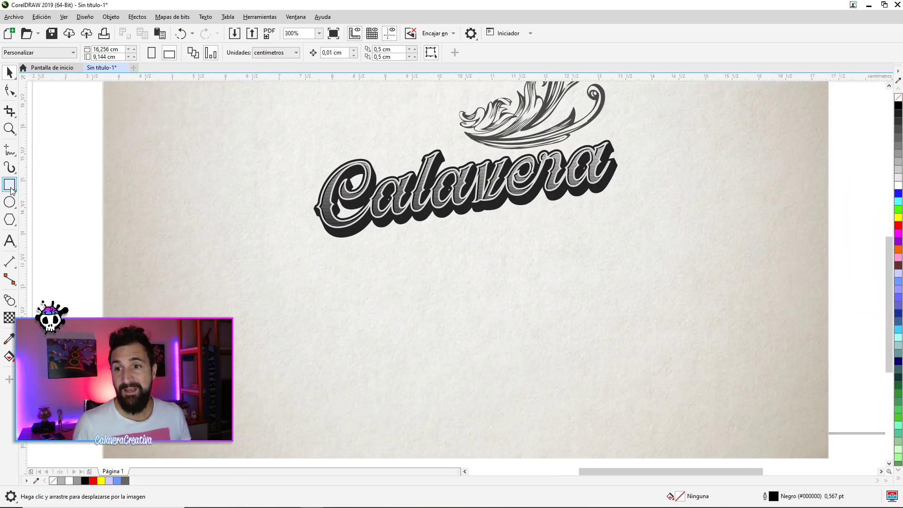
pyautogui.click(10, 185)
pyautogui.moveTo(232, 207); pyautogui.dragTo(703, 405)
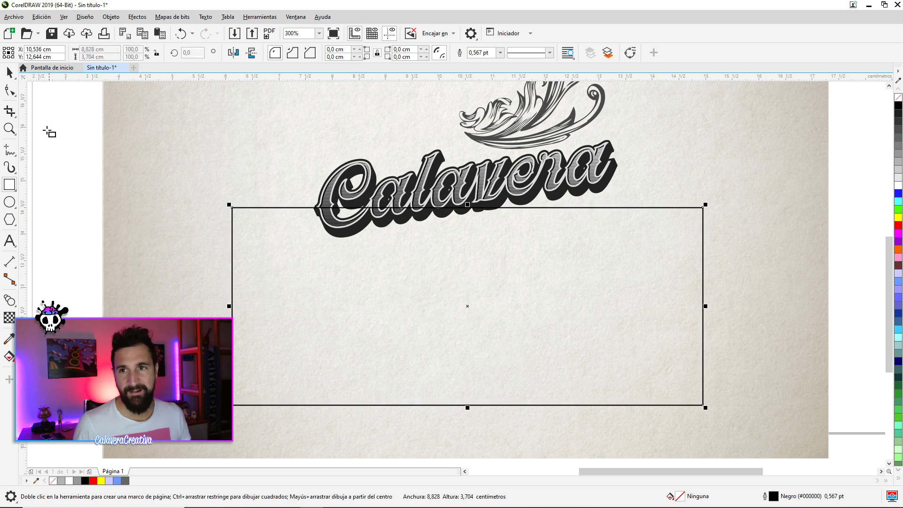
pyautogui.press('space')
pyautogui.moveTo(630, 304); pyautogui.dragTo(643, 275)
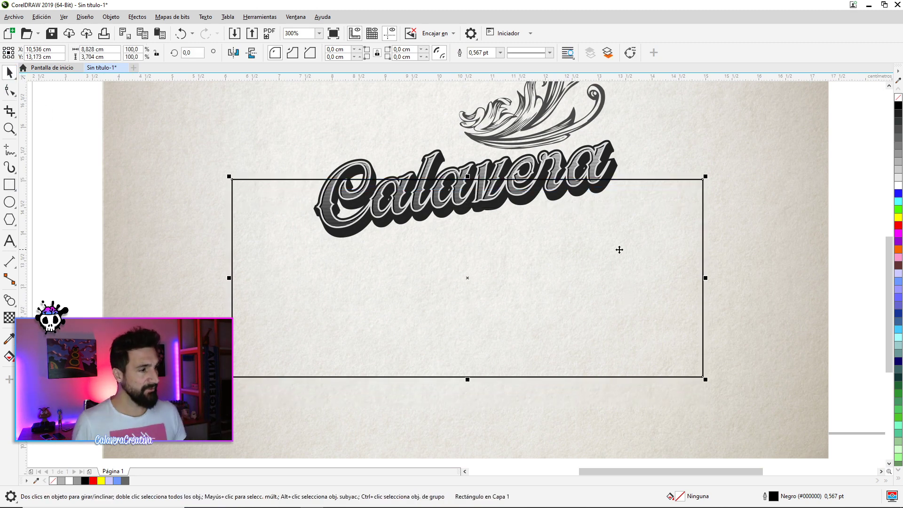
pyautogui.moveTo(708, 176); pyautogui.dragTo(702, 179)
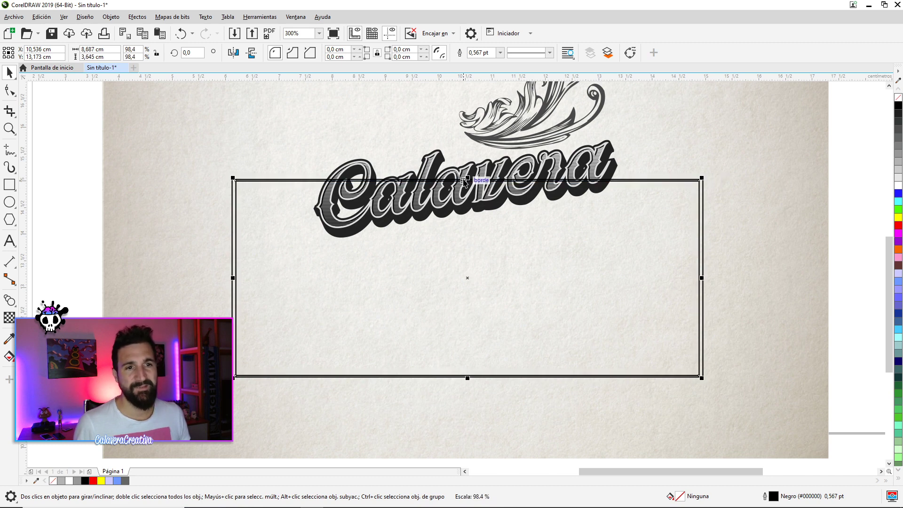
pyautogui.moveTo(467, 179); pyautogui.dragTo(468, 182)
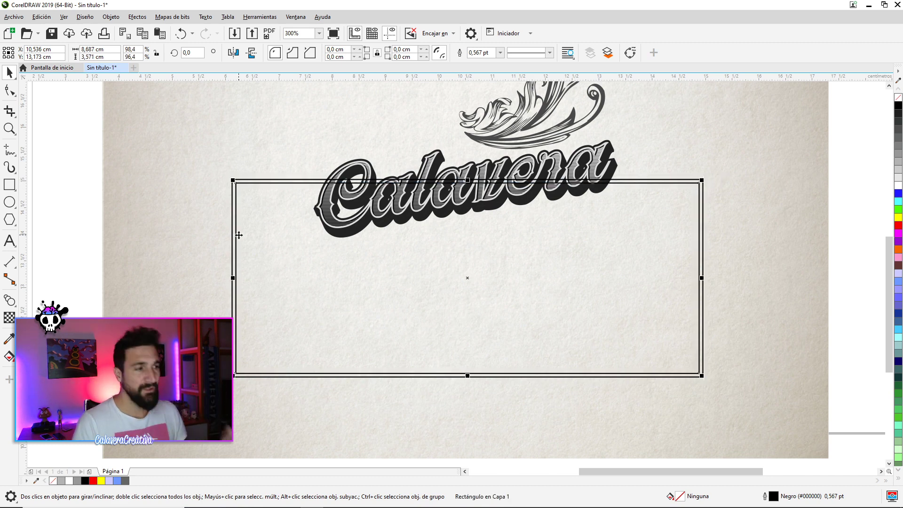
pyautogui.click(237, 238)
pyautogui.hotkey('ctrl', 'z')
pyautogui.hotkey('ctrl', 'z')
pyautogui.hotkey('ctrl', 'z')
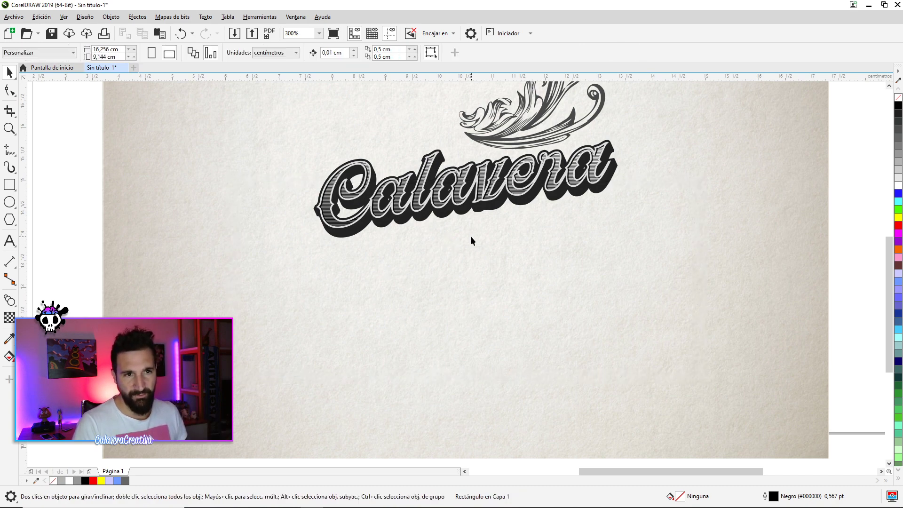
pyautogui.scroll(5, 471, 241)
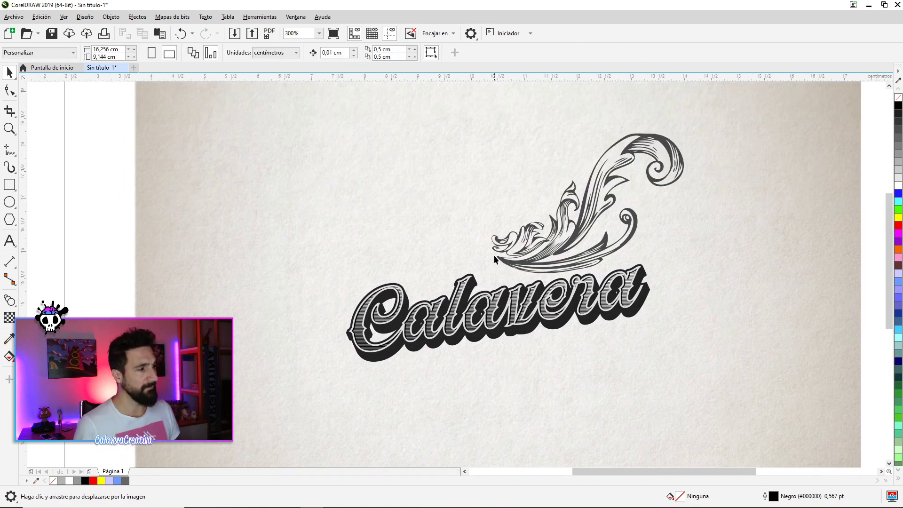
pyautogui.scroll(3, 497, 268)
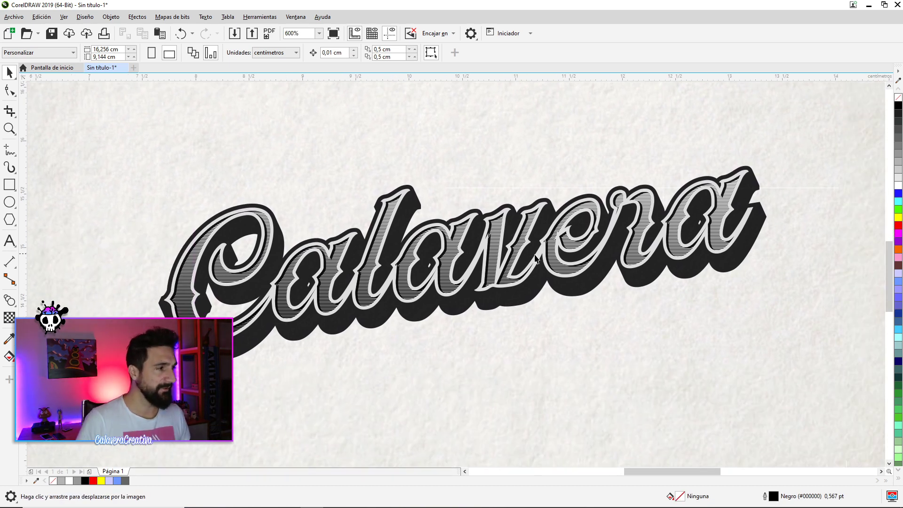
pyautogui.moveTo(530, 256); pyautogui.dragTo(652, 241)
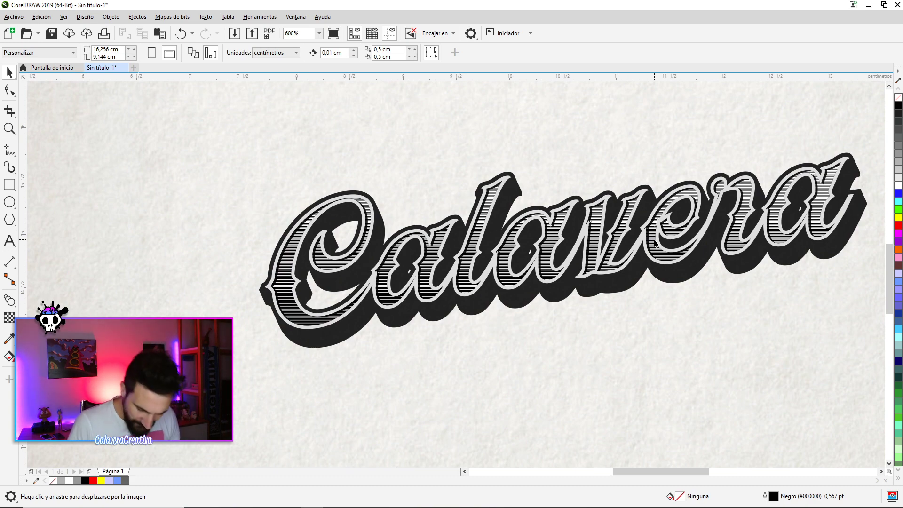